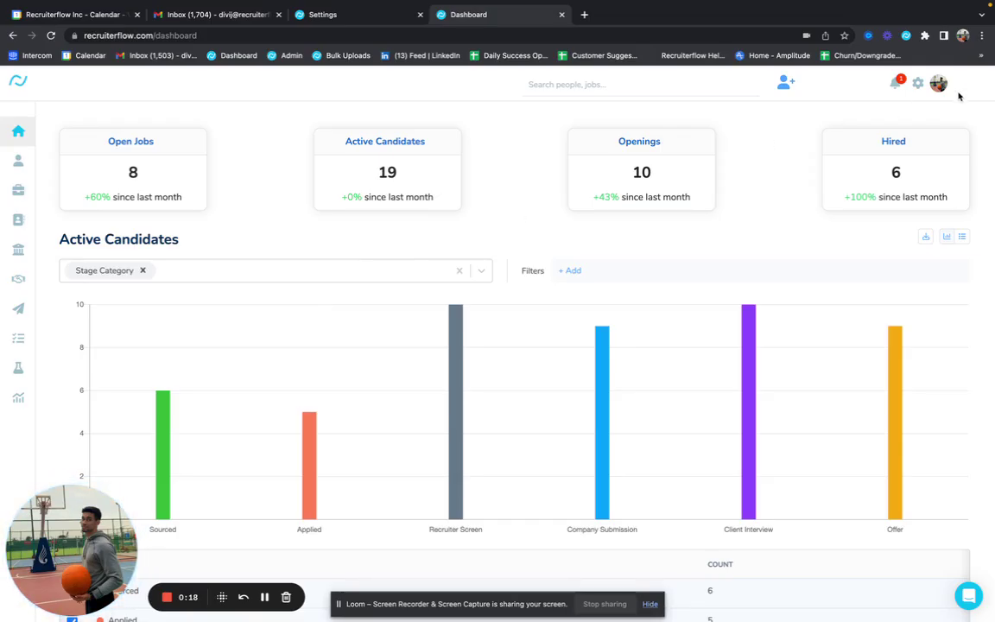
Open the document settings and create a new template under Formatted Resumes.
click(921, 84)
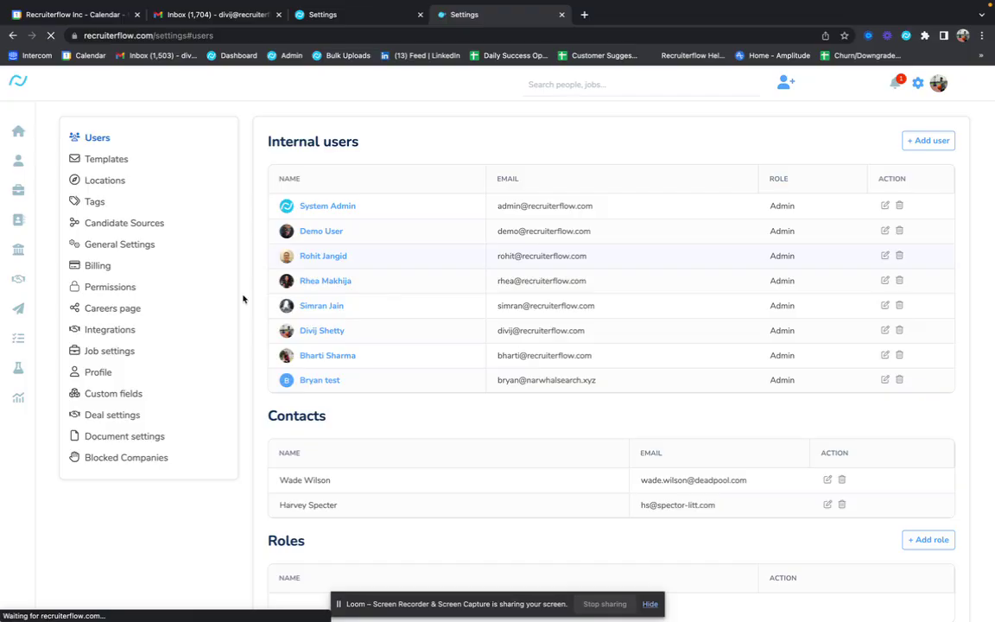
click(148, 436)
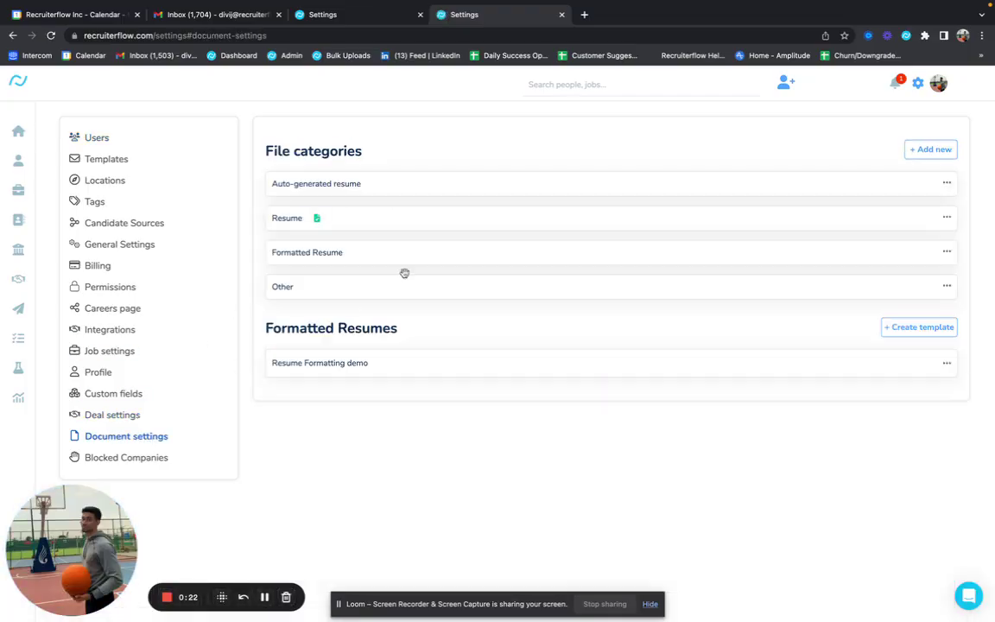
drag(265, 329, 397, 323)
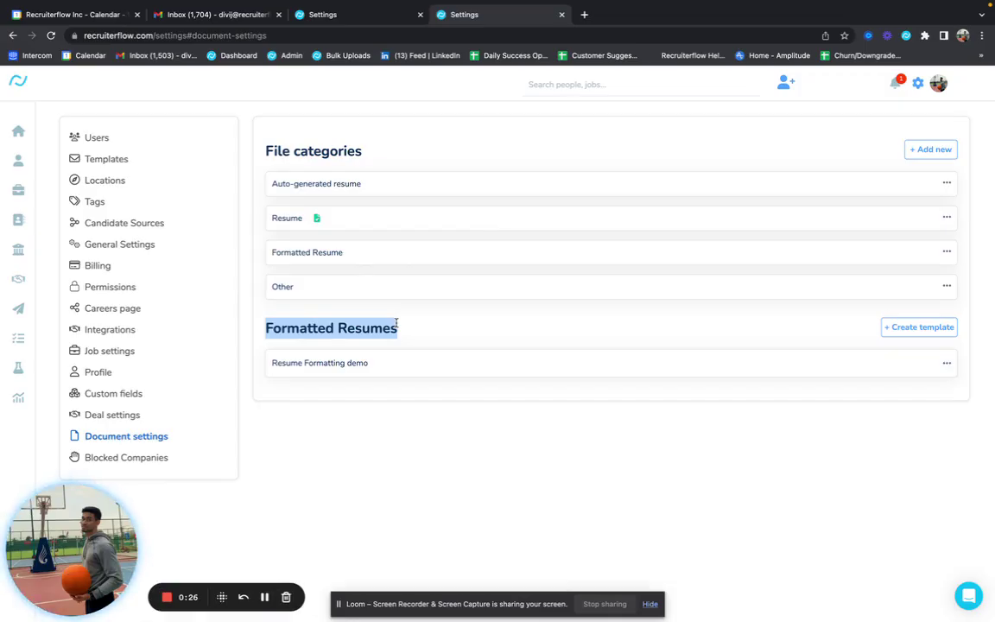
click(899, 334)
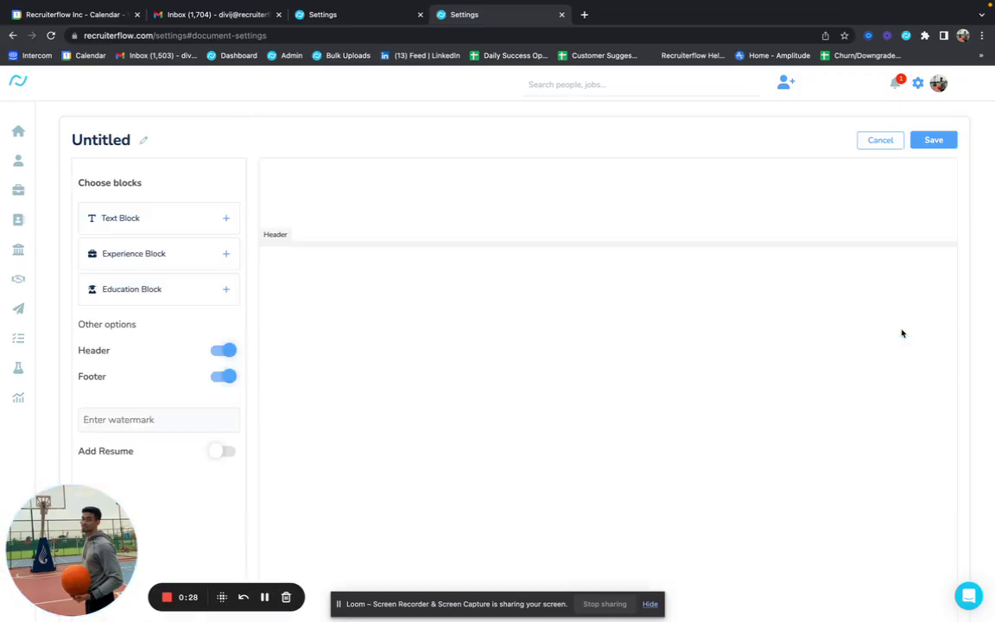
Examine the new template's header area, including its on/off switch and image insertion options.
click(444, 209)
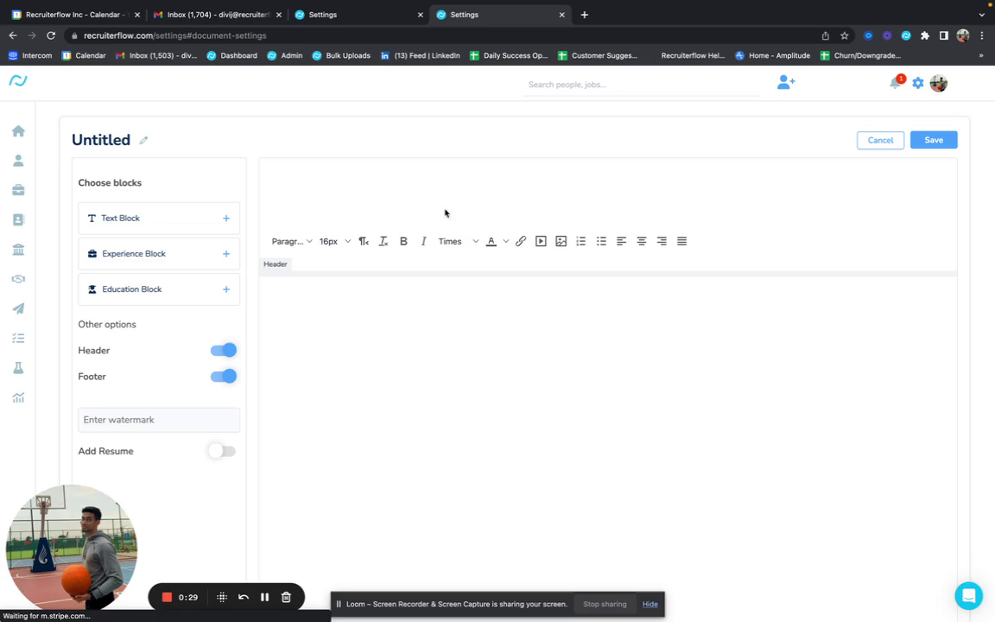
click(441, 423)
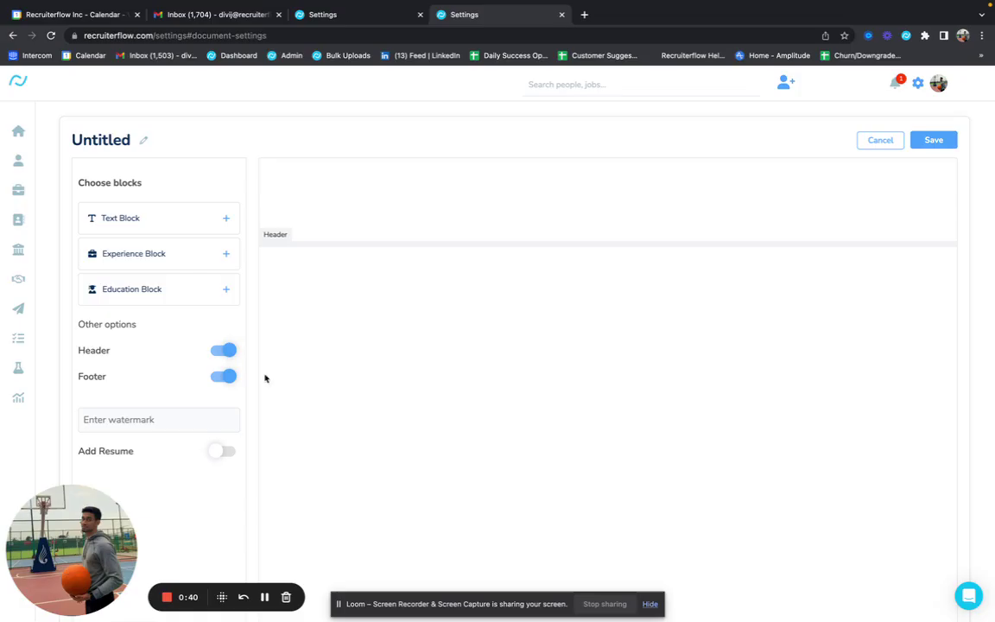
click(221, 350)
click(221, 351)
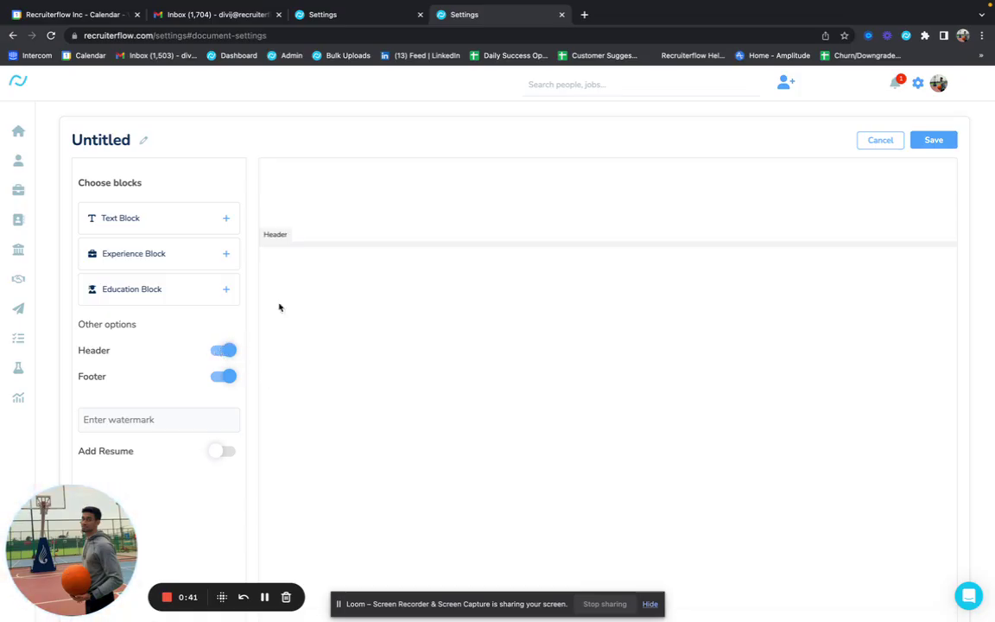
click(478, 191)
click(560, 242)
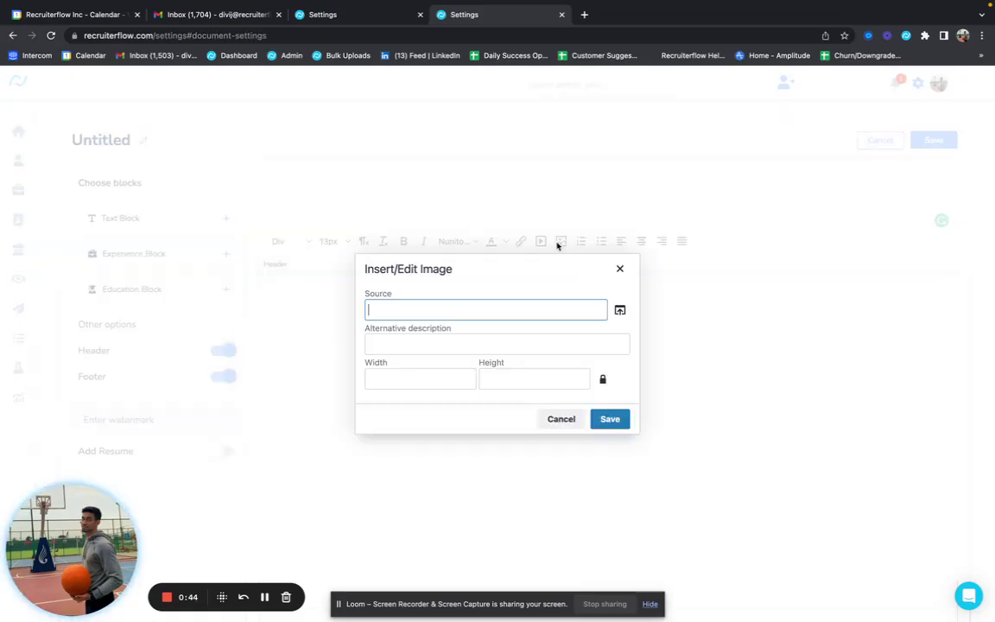
click(562, 419)
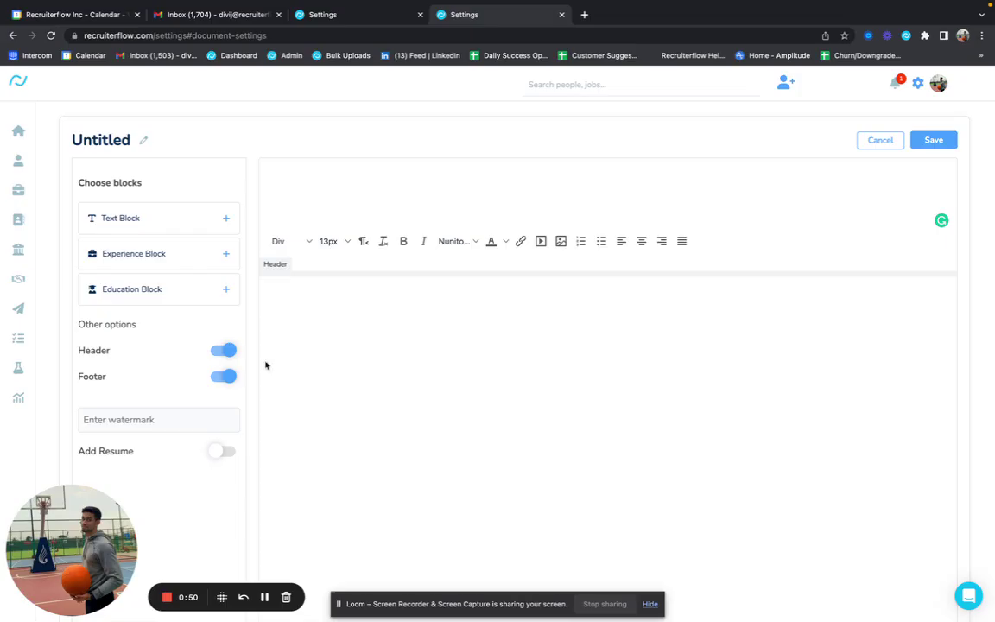
Switch the template's footer off and back on and inspect the footer area.
click(223, 375)
click(223, 376)
scroll(317, 406, down, 2)
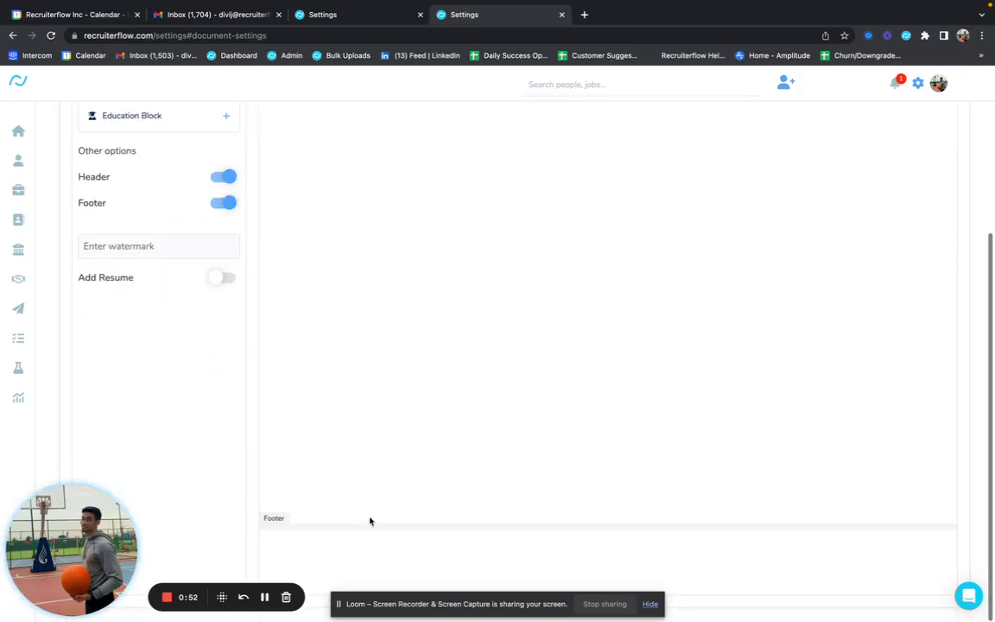
click(353, 549)
scroll(355, 393, up, 2)
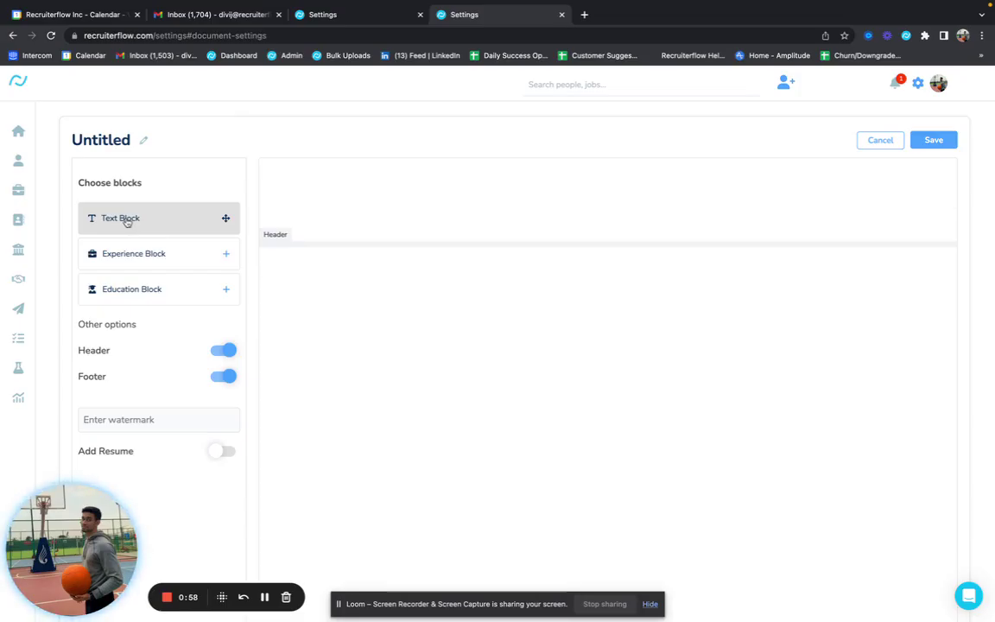
Add a text block to the template body below the header and open it for editing.
drag(126, 222, 351, 276)
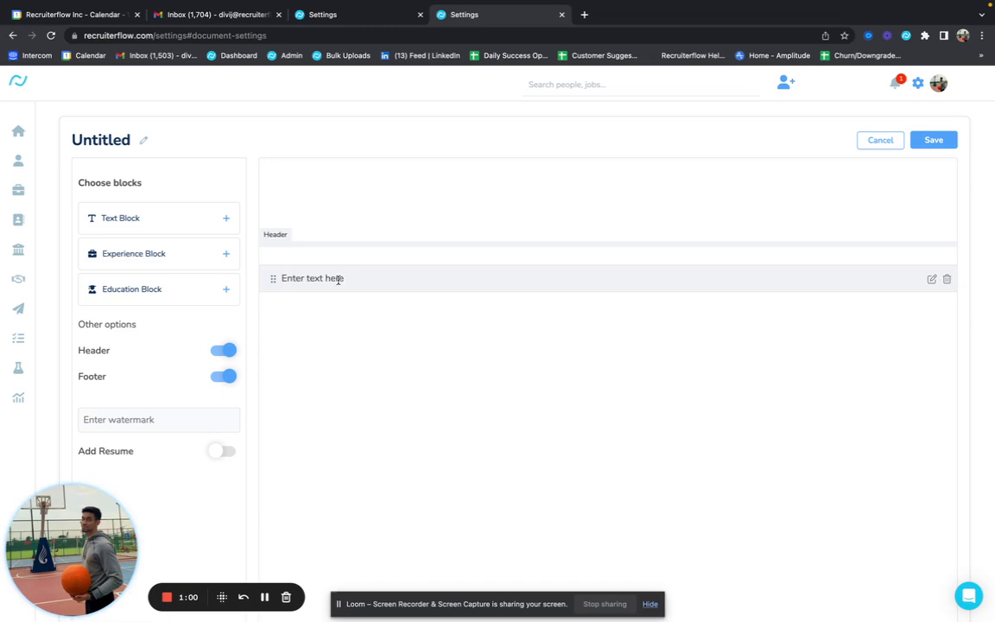
click(286, 279)
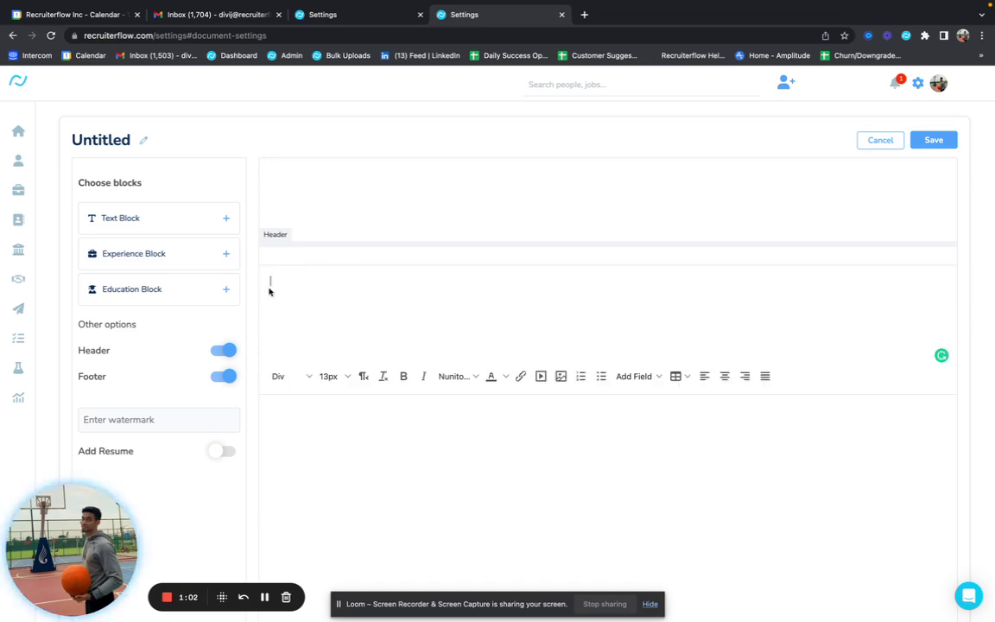
Switch to the Resume Formatting demo template and move the Education block above the Experience block.
click(332, 15)
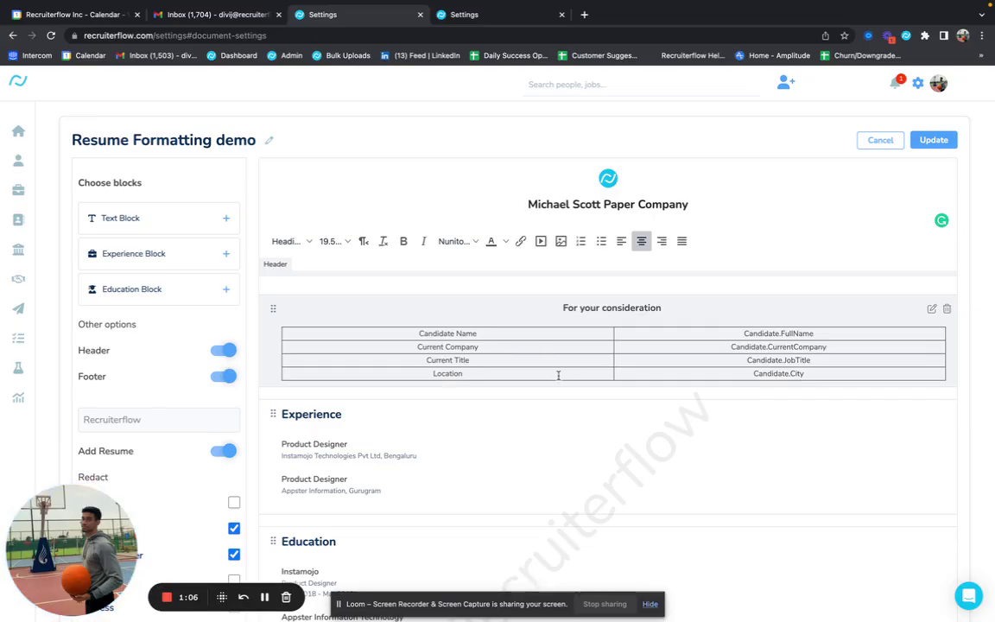
scroll(560, 375, down, 1)
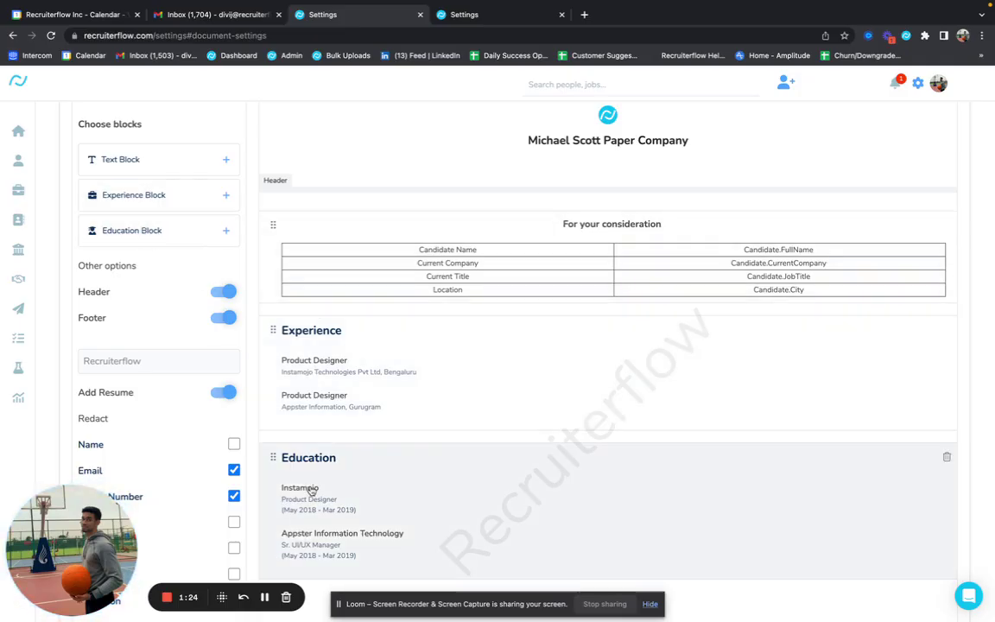
drag(382, 406, 380, 584)
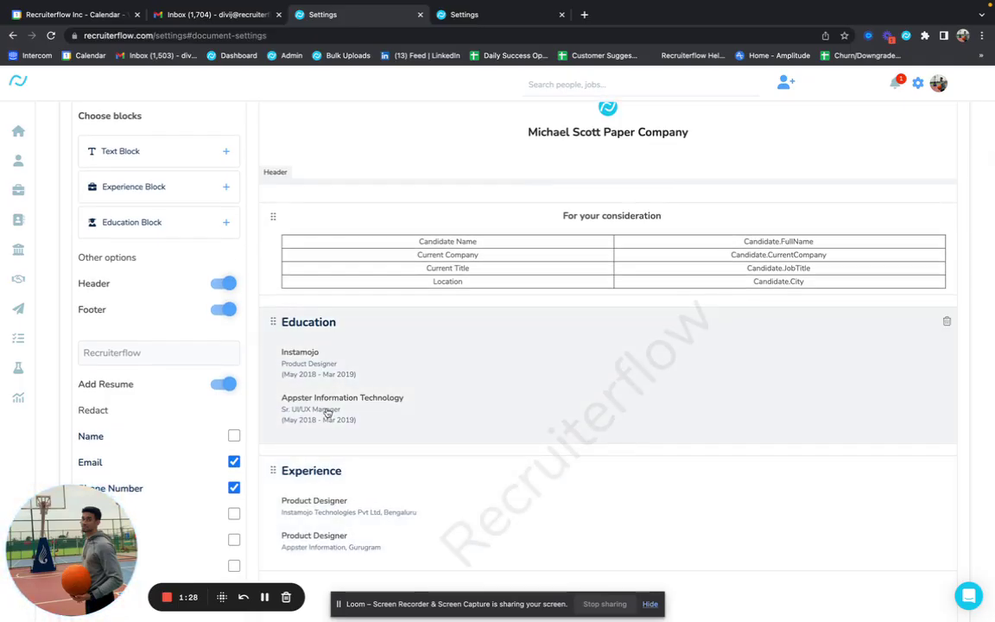
Clear the template's watermark text and re-enter it as Recruiterflow.
scroll(190, 235, down, 2)
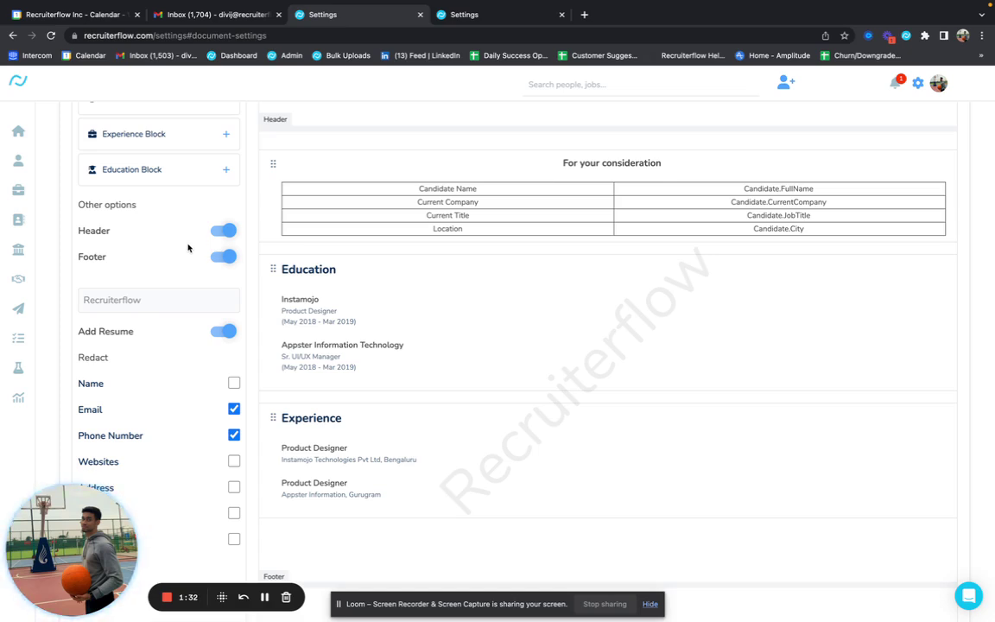
click(172, 300)
key(BackSpace)
key(BackSpace)
key(BackSpace)
key(BackSpace)
key(BackSpace)
key(BackSpace)
key(BackSpace)
key(BackSpace)
key(BackSpace)
key(BackSpace)
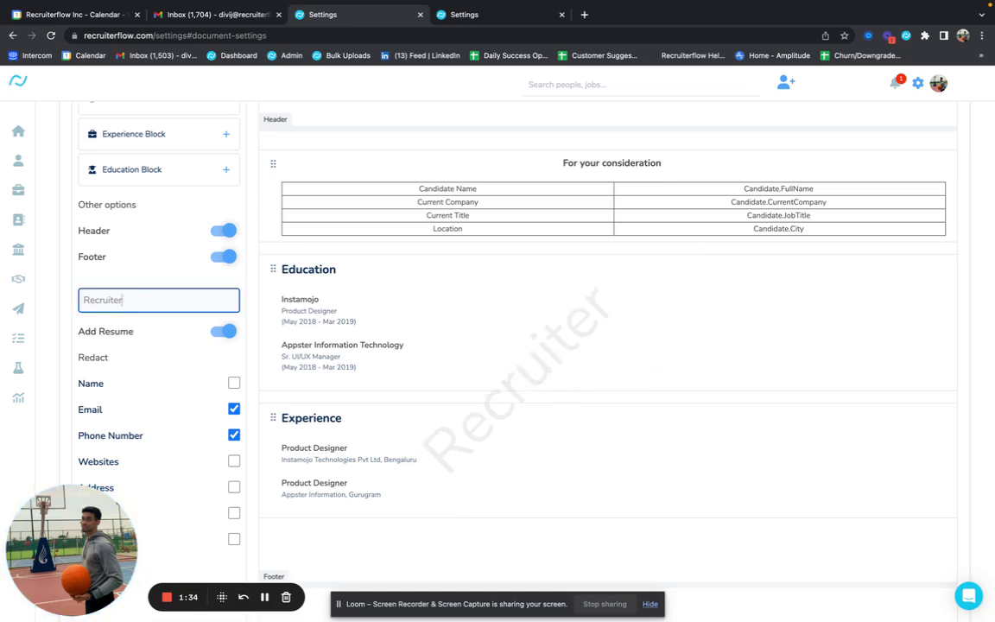
key(BackSpace)
key(BackSpace)
key(BackSpace)
text(Rec)
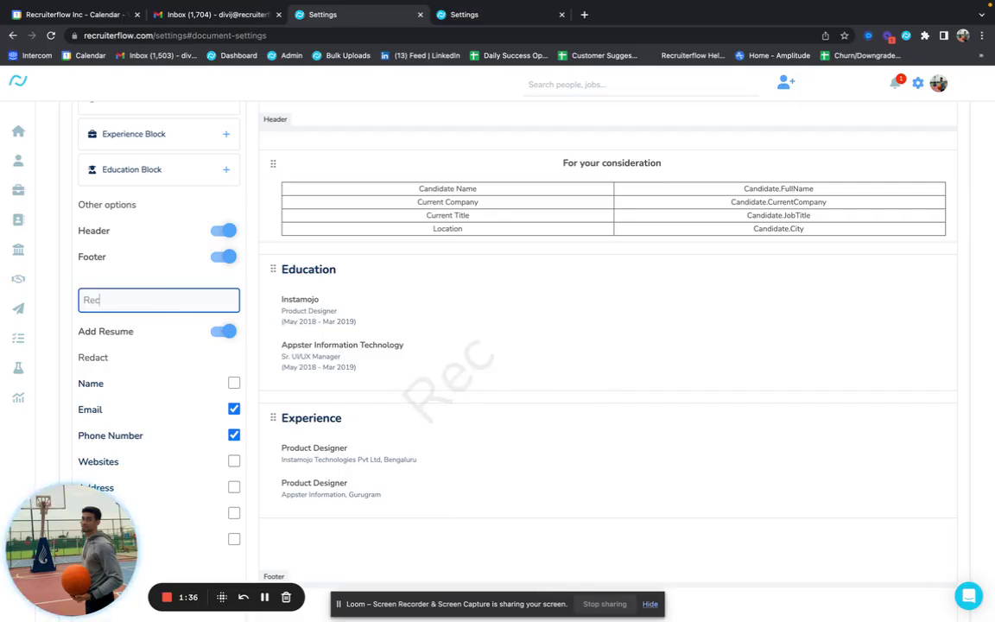
text(ruiterflow)
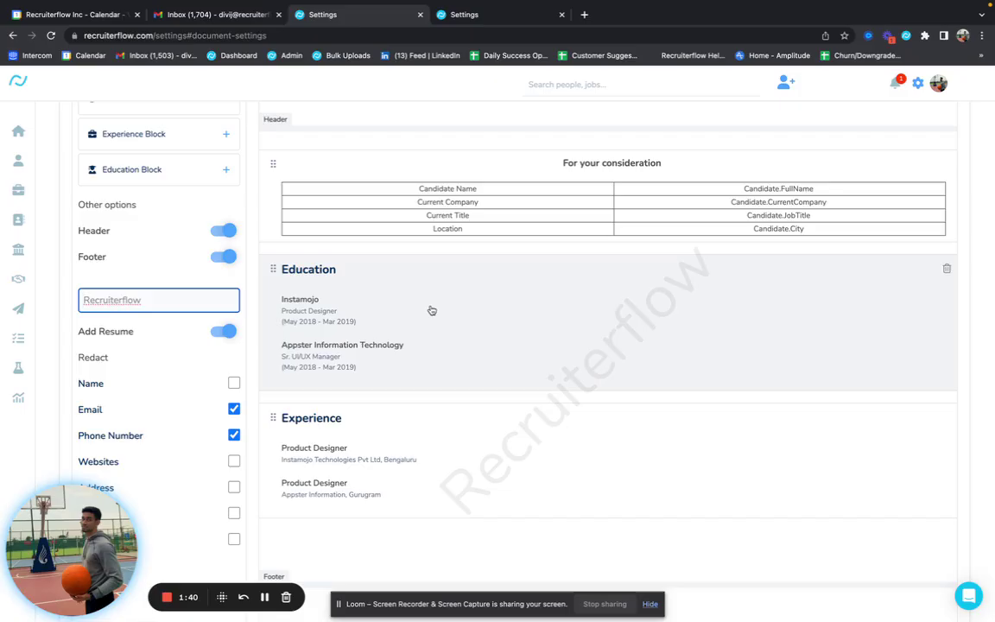
Switch Add Resume off and back on, and select Email and Phone Number for redaction.
scroll(432, 310, up, 1)
scroll(432, 311, up, 1)
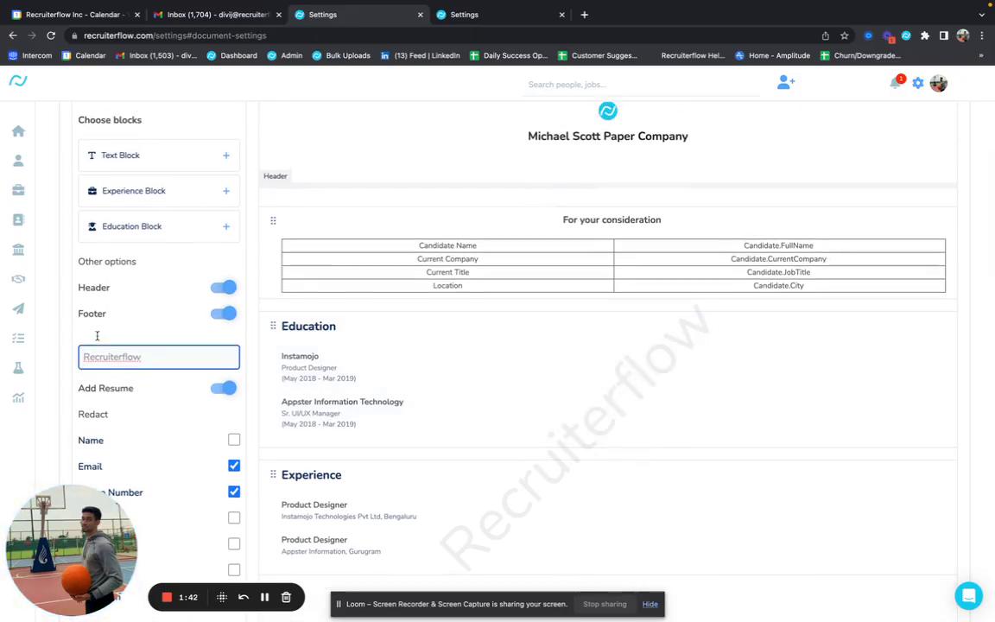
scroll(506, 366, up, 2)
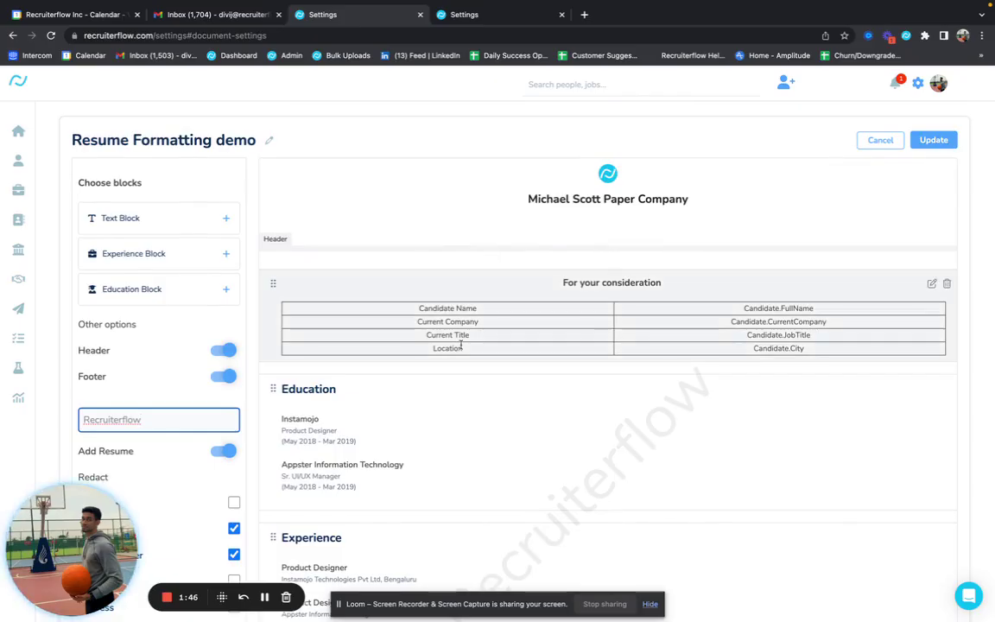
scroll(461, 345, down, 4)
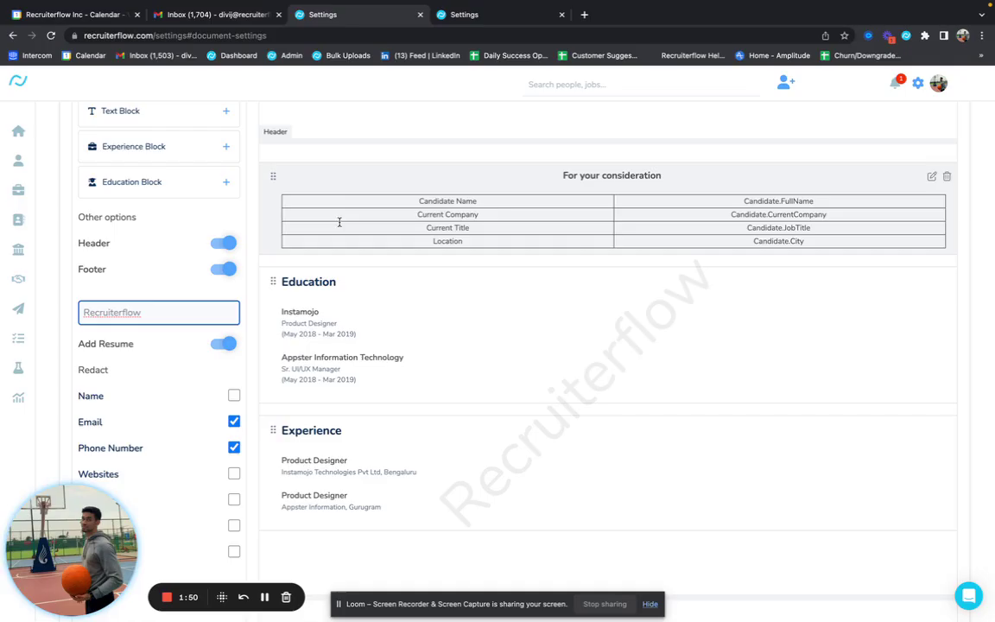
click(212, 346)
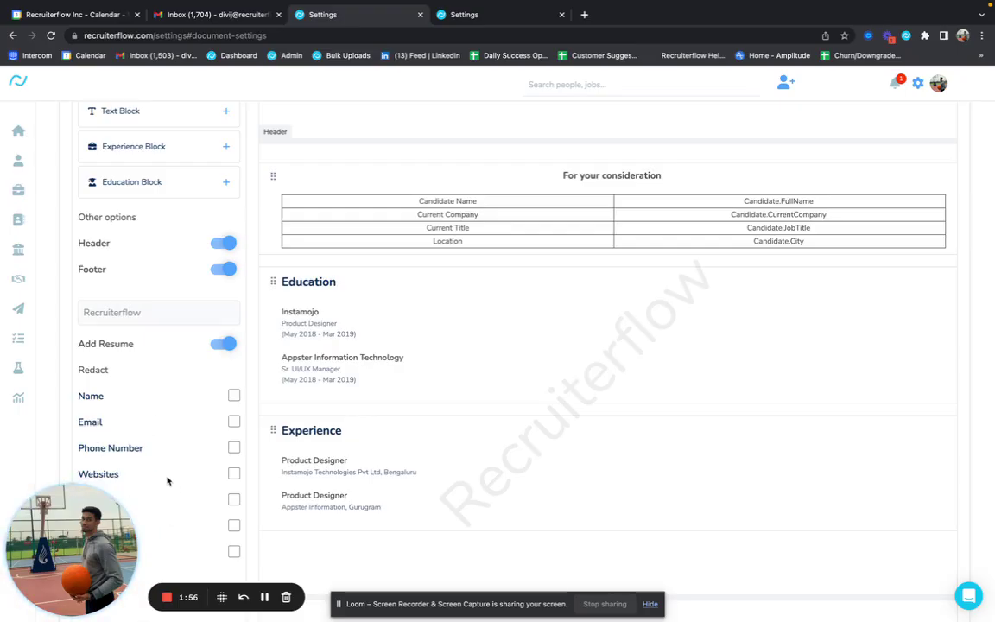
scroll(166, 478, down, 2)
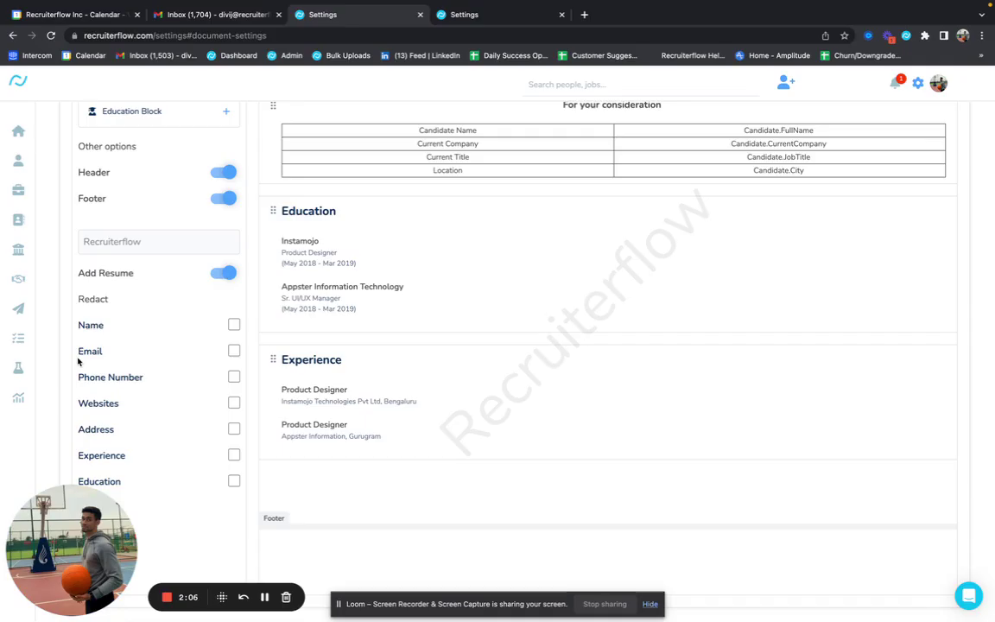
click(235, 350)
click(233, 376)
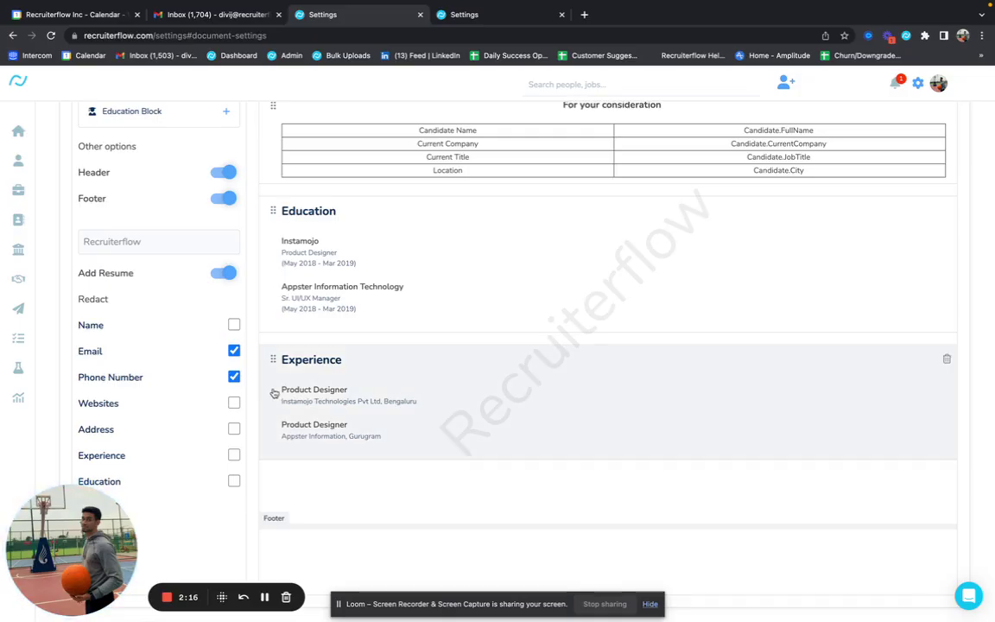
Return to the document settings and highlight the Resume Formatting demo template under Formatted Resumes.
scroll(272, 391, up, 3)
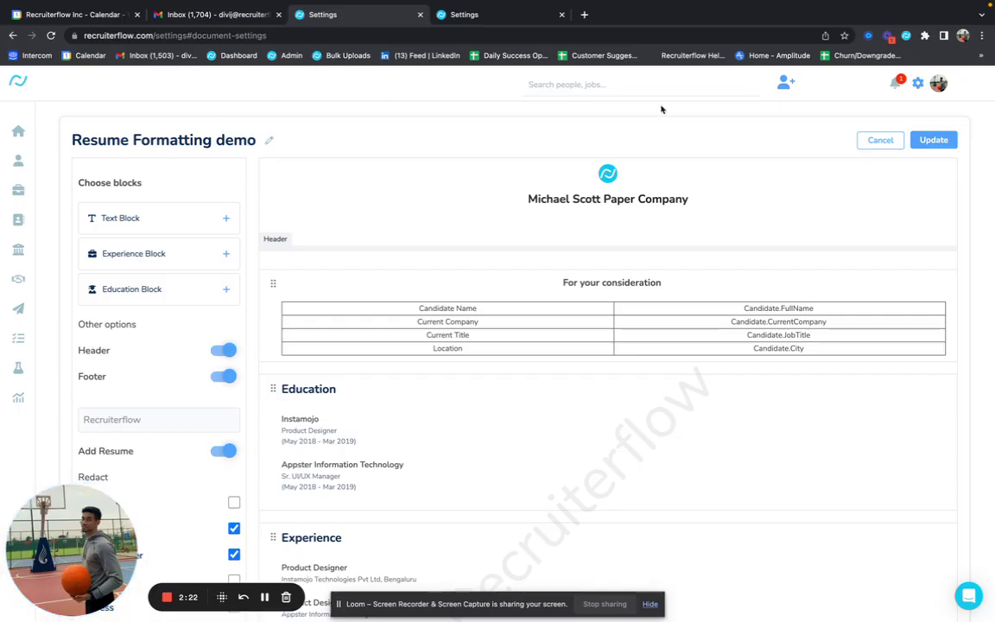
click(919, 83)
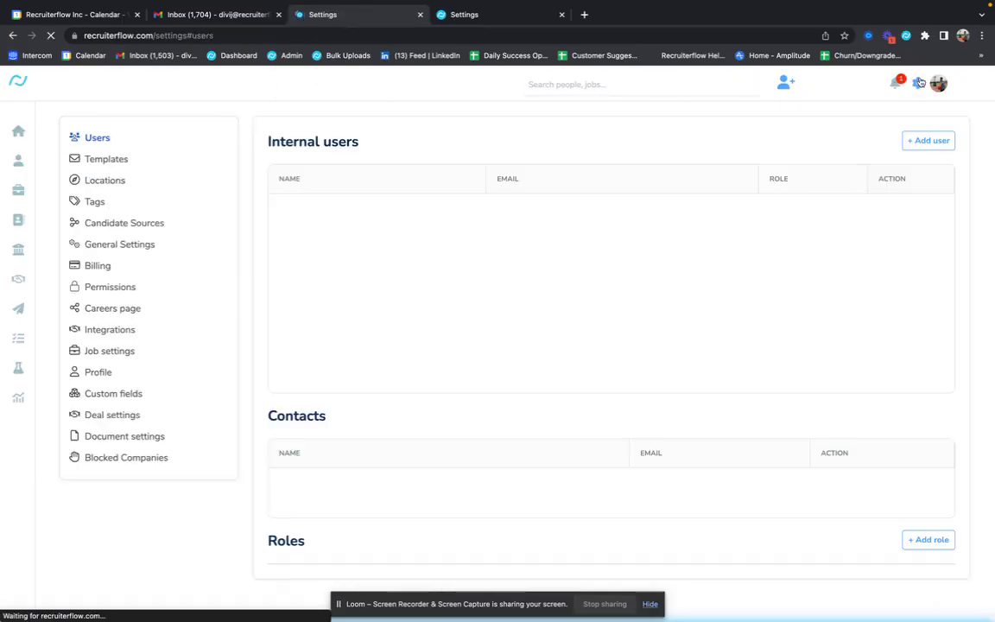
click(112, 437)
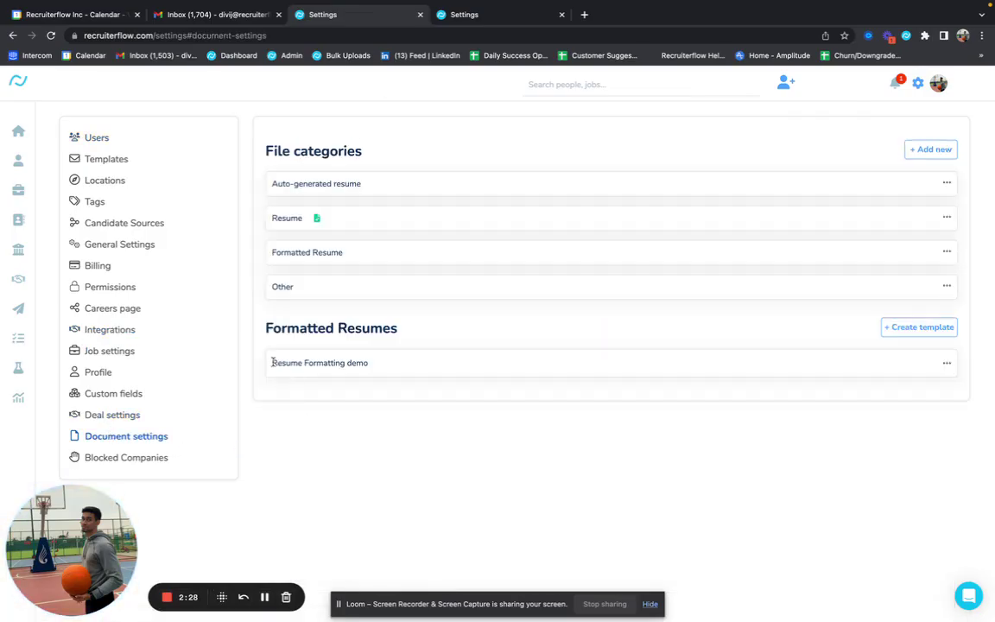
drag(271, 363, 388, 369)
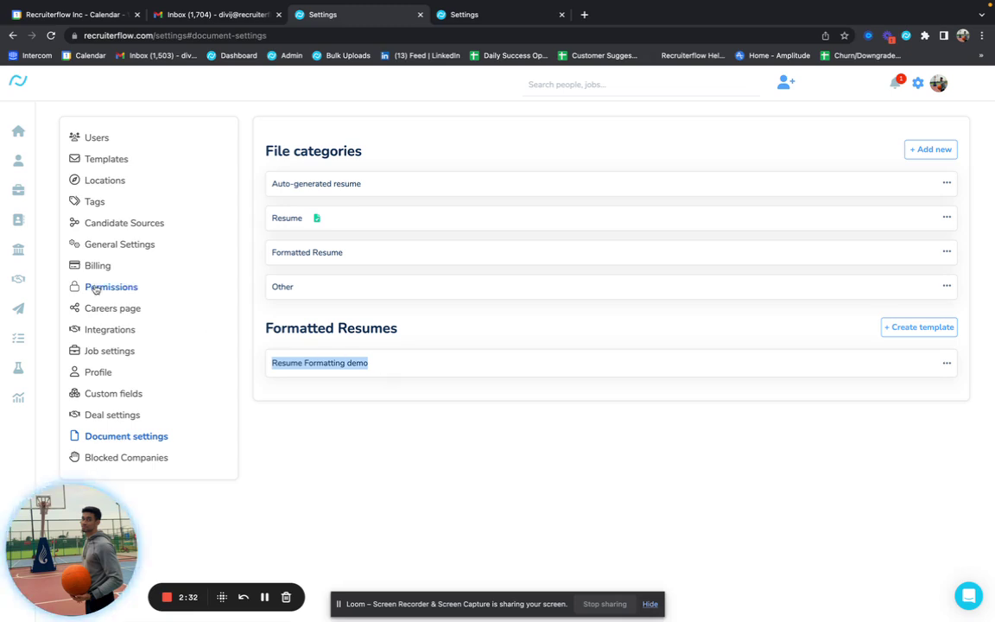
Open candidate Darth Vader's files and review both pages of the primary Profile.pdf resume.
click(18, 159)
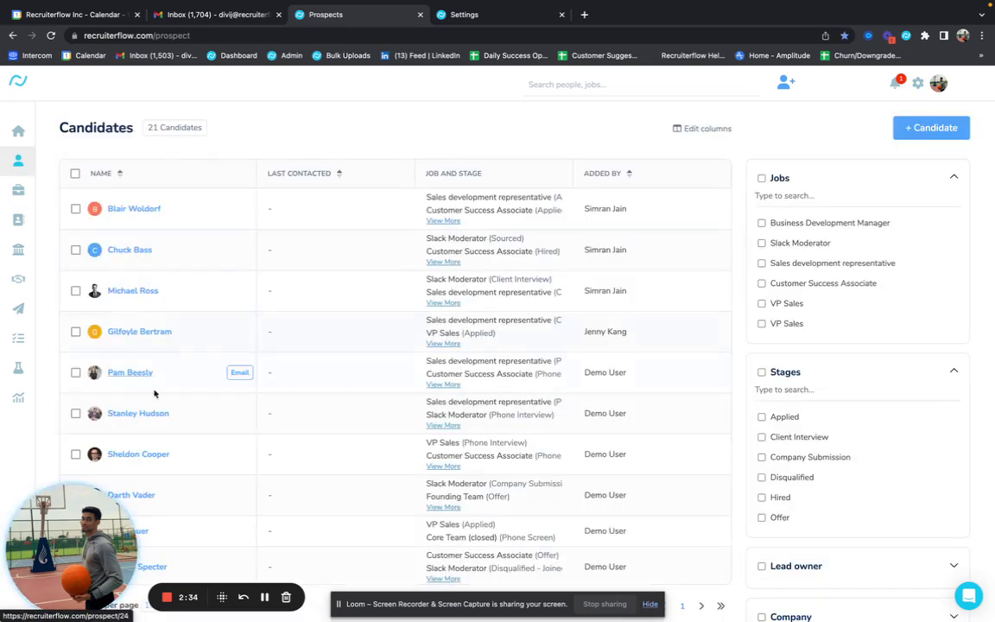
scroll(158, 396, down, 3)
click(134, 374)
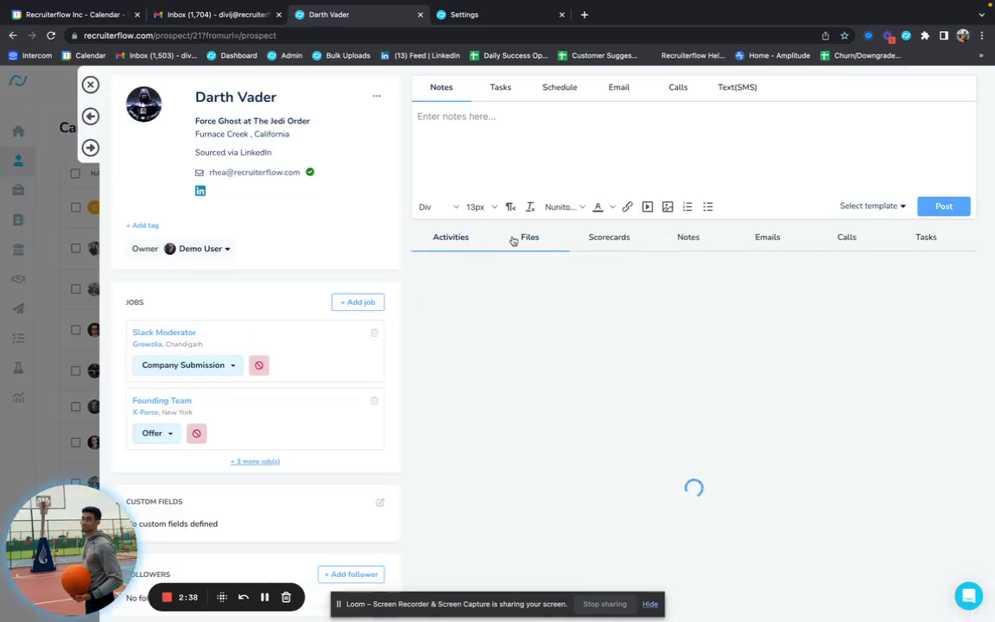
click(522, 242)
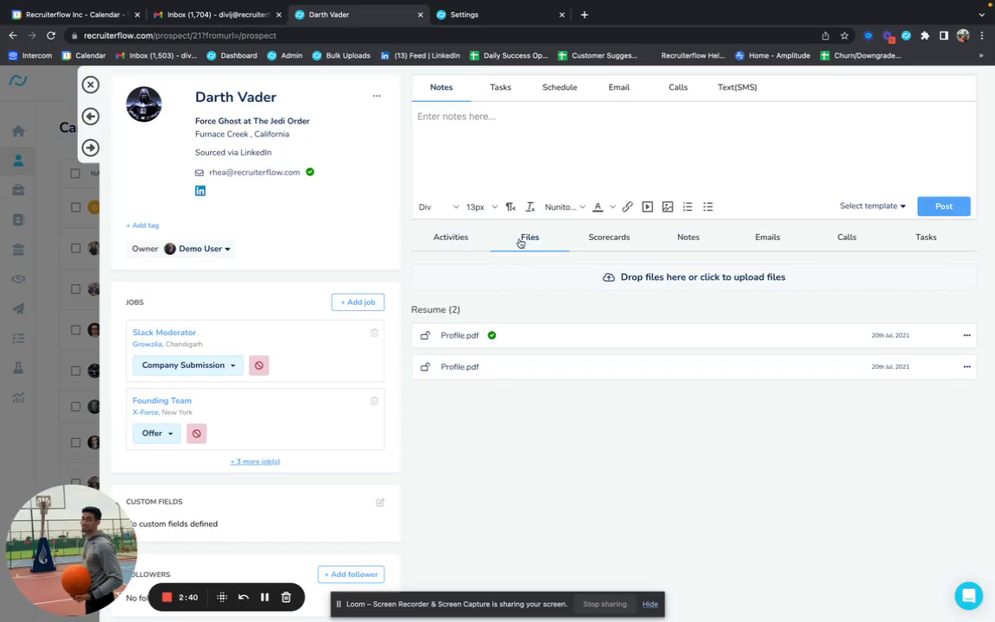
click(484, 336)
scroll(702, 439, down, 2)
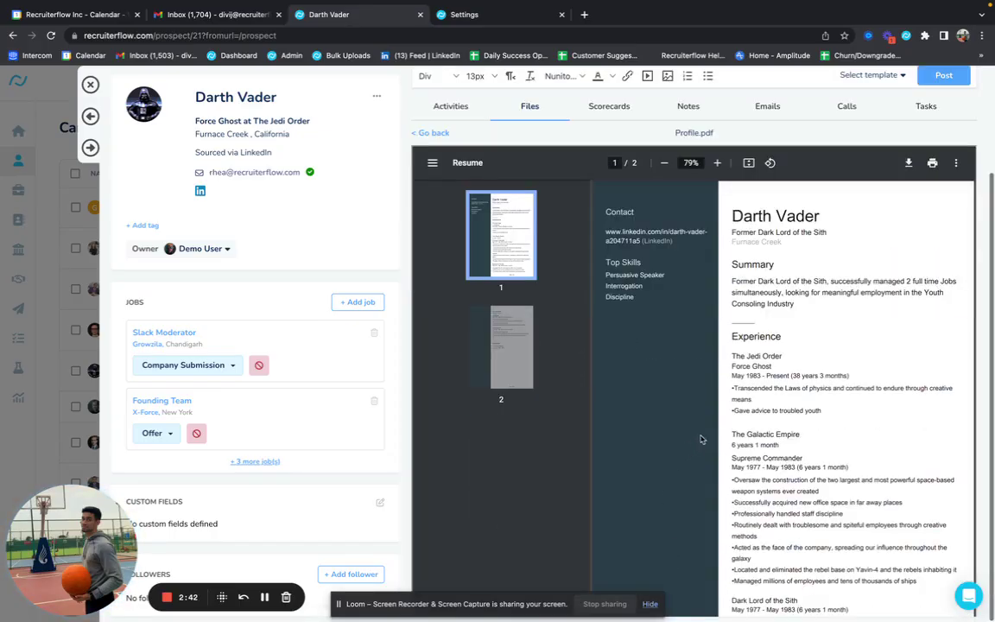
scroll(701, 439, down, 10)
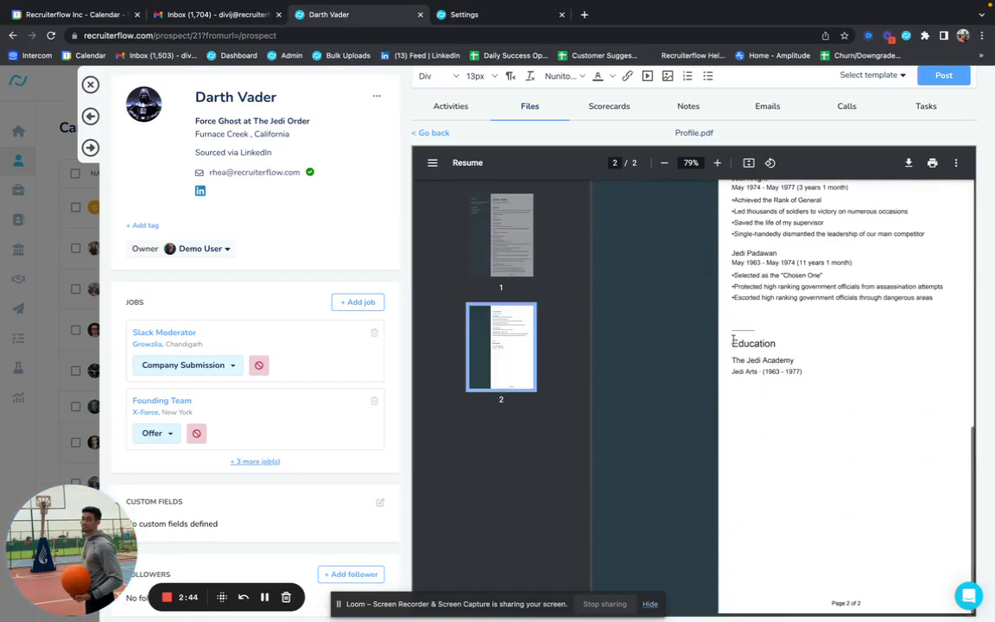
Start a formatted resume from the primary Profile.pdf using the Resume Formatting demo template.
click(501, 235)
click(430, 132)
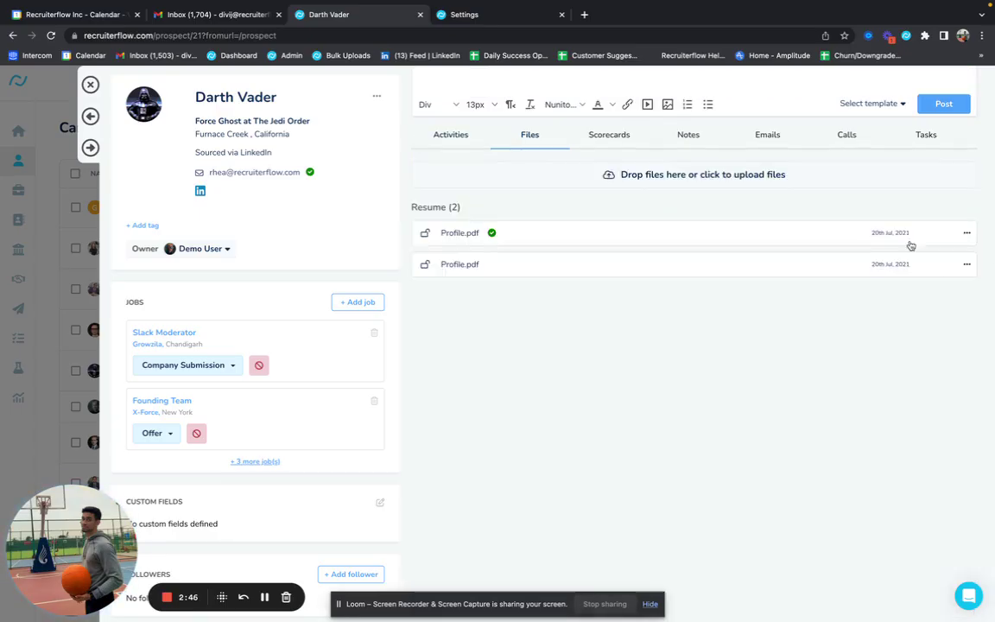
click(968, 234)
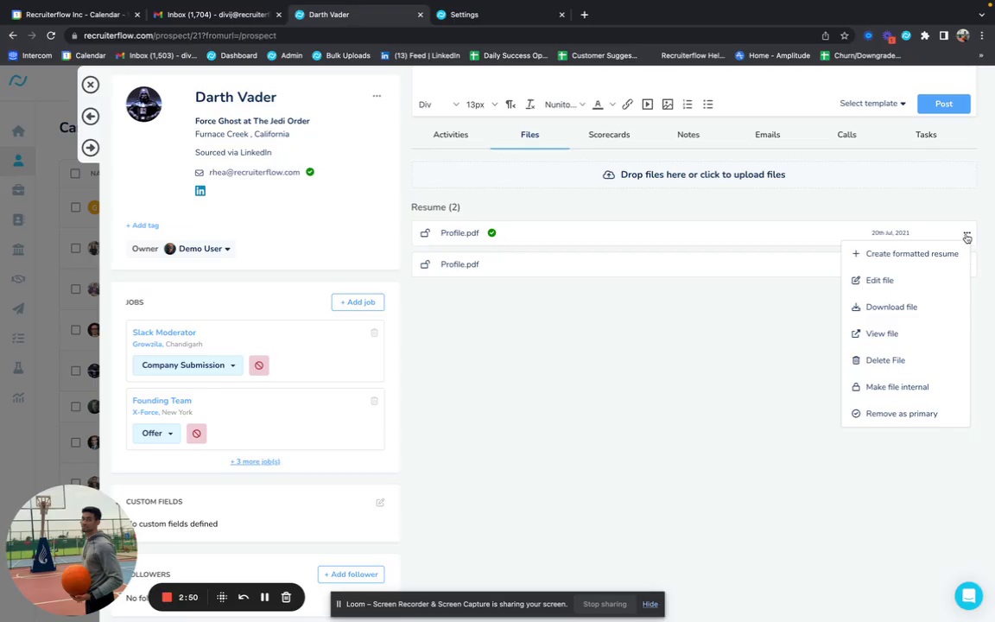
click(916, 253)
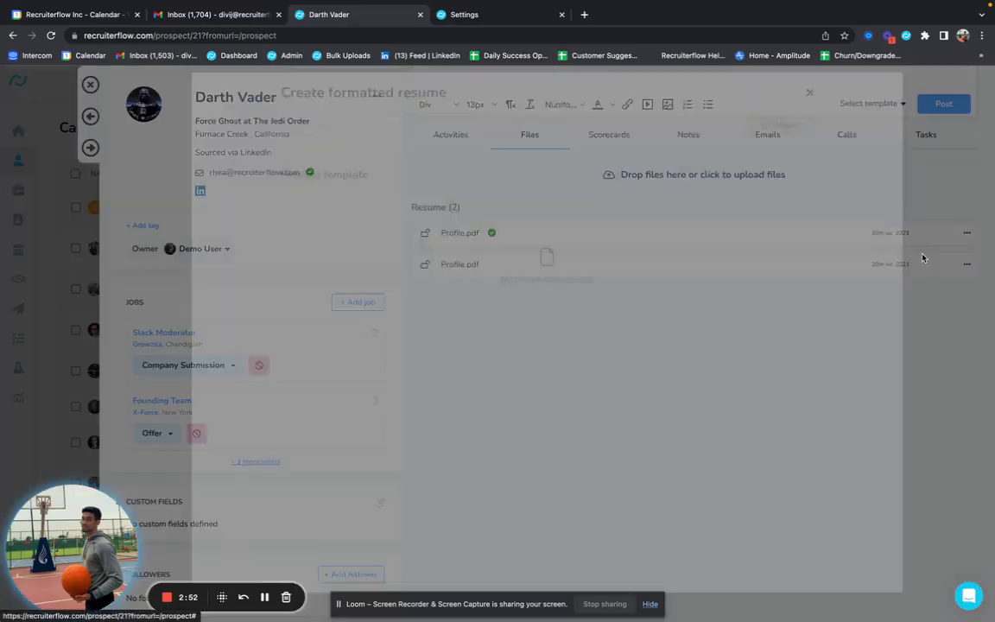
click(483, 155)
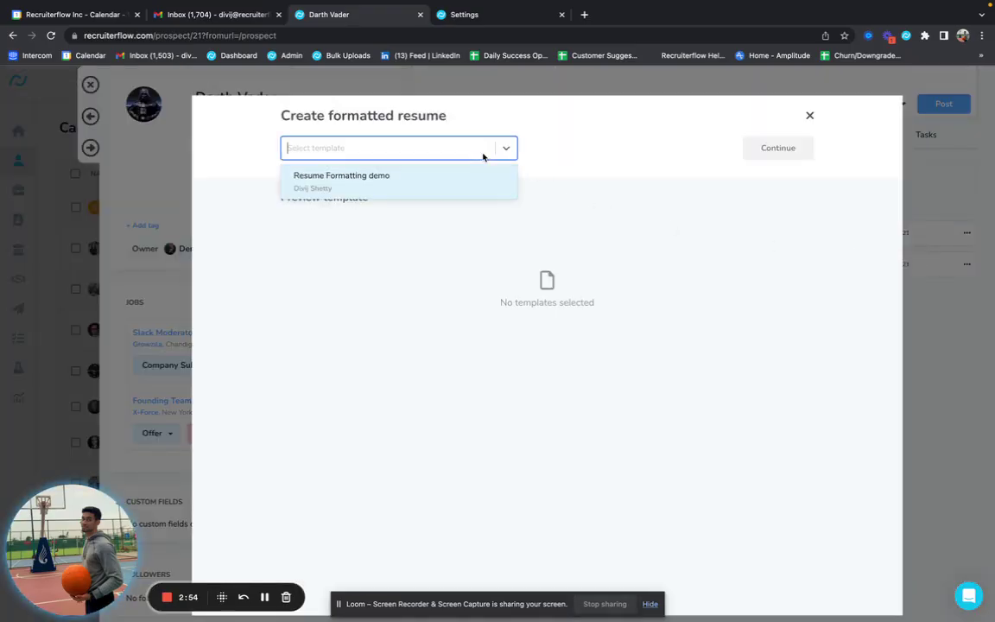
click(311, 190)
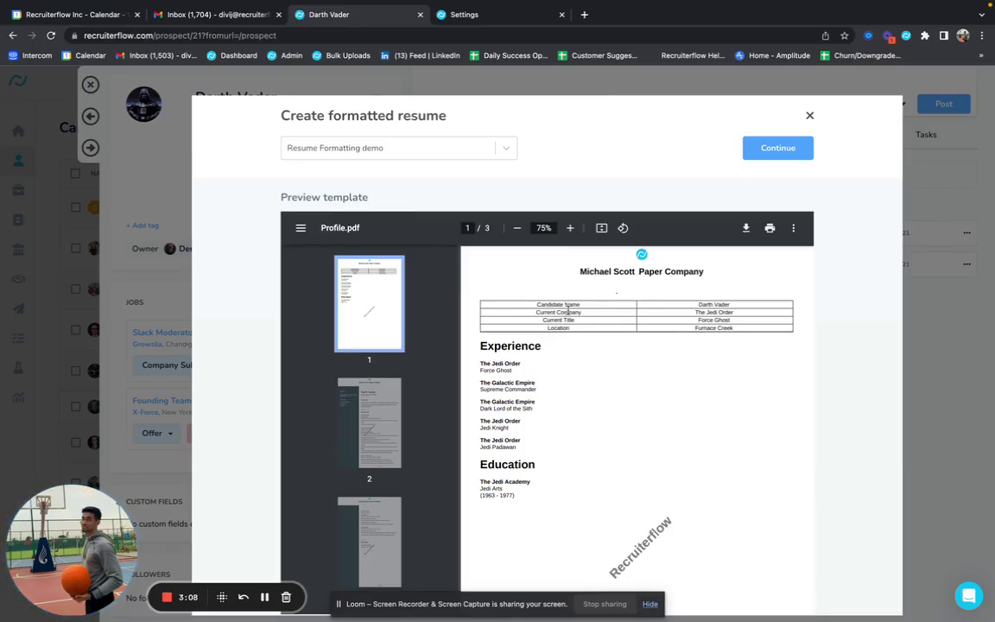
Review the pages of the formatted resume preview and generate the formatted resume in the candidate's files.
scroll(557, 310, down, 3)
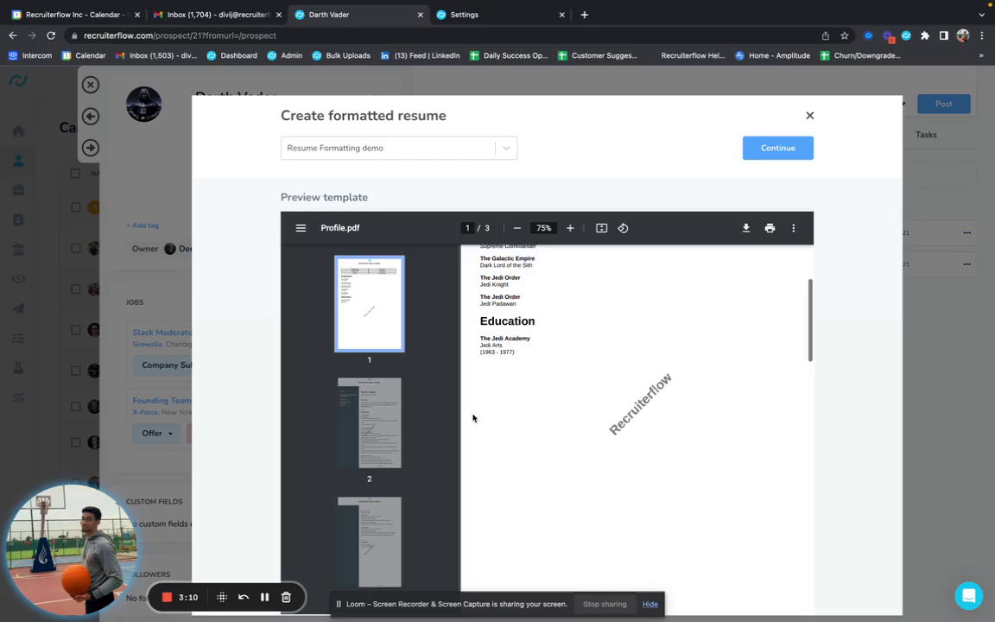
click(374, 450)
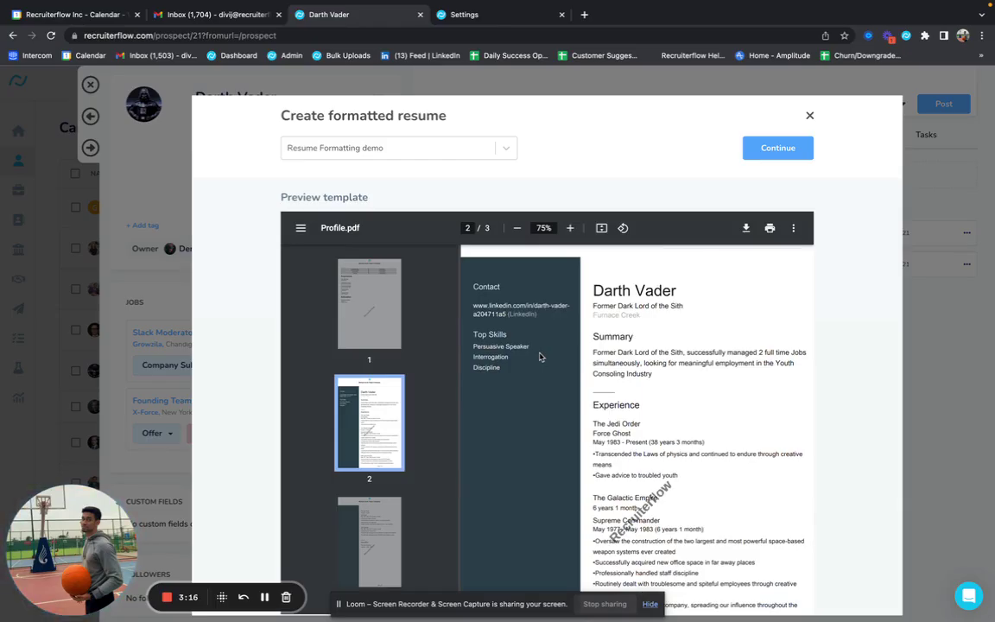
scroll(540, 356, down, 1)
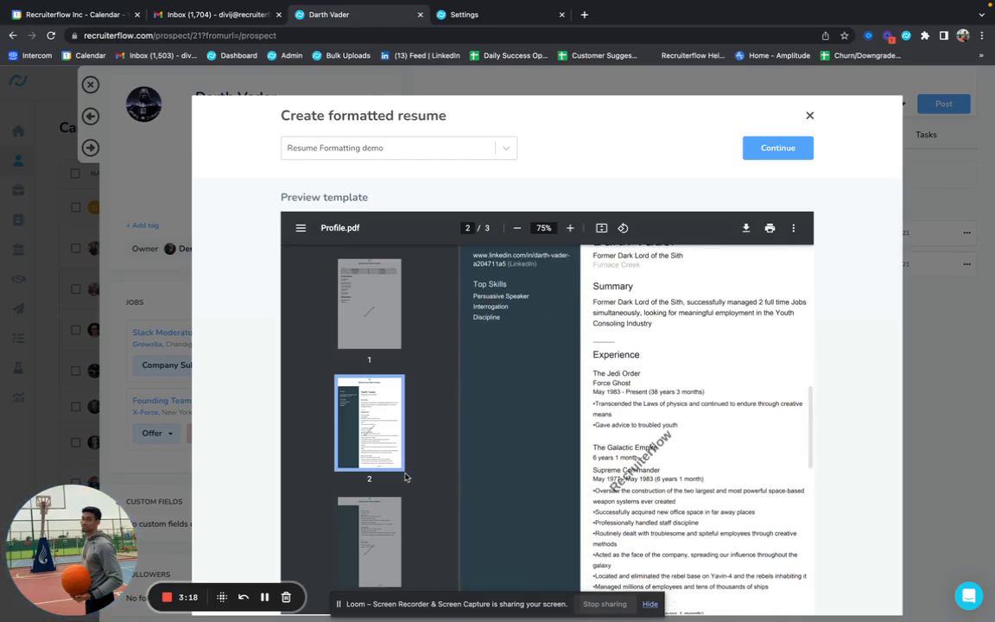
scroll(373, 501, down, 1)
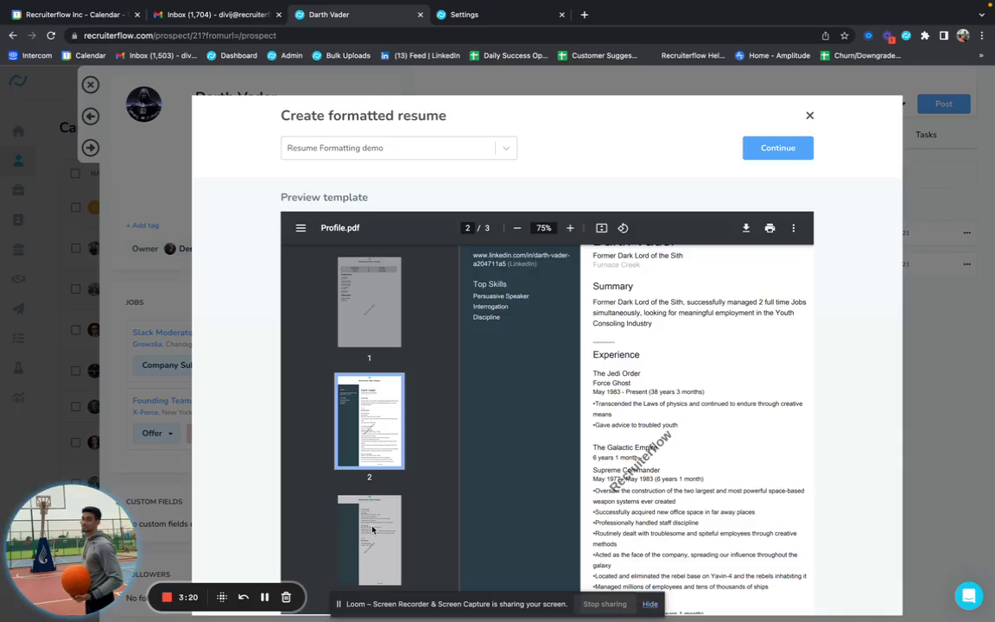
click(372, 529)
scroll(528, 423, up, 5)
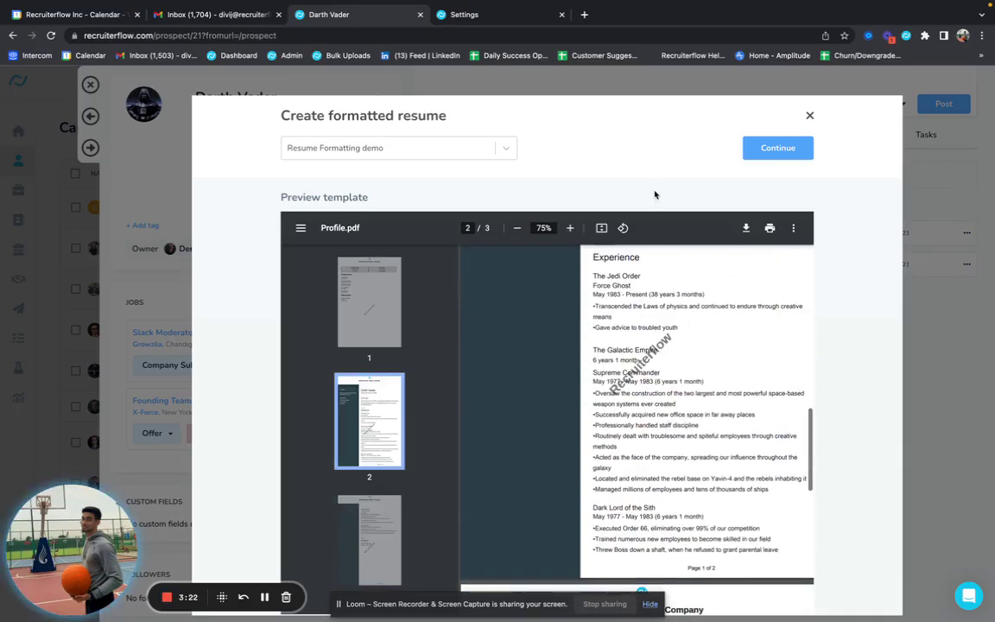
click(780, 148)
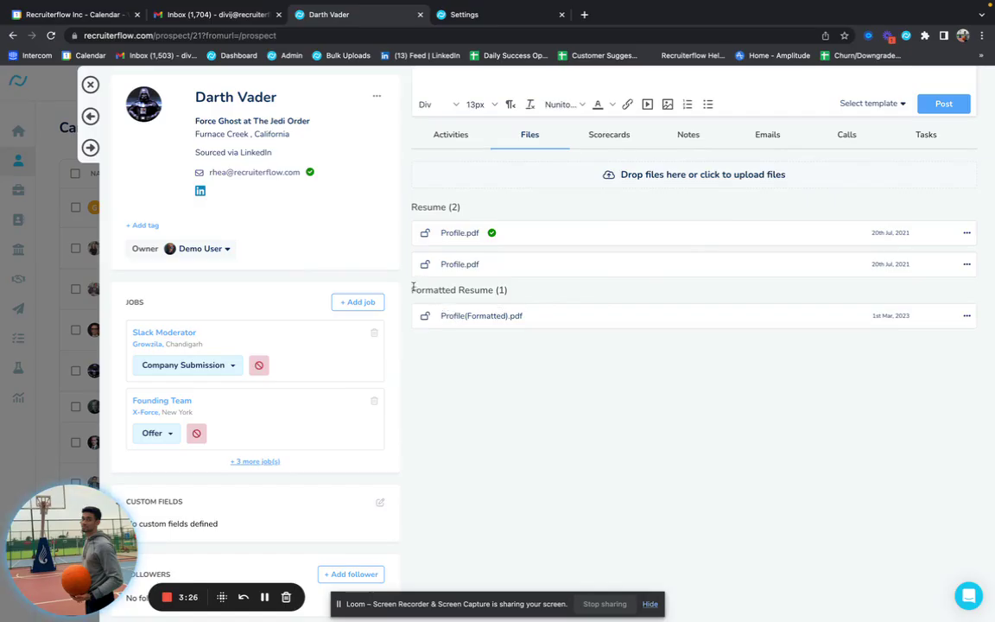
drag(413, 287, 545, 334)
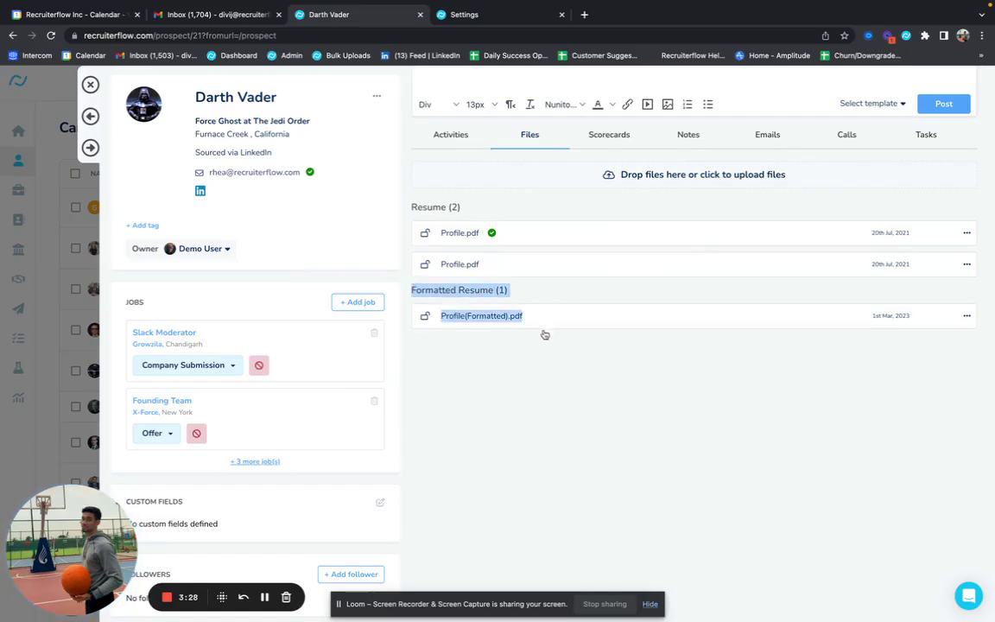
click(496, 449)
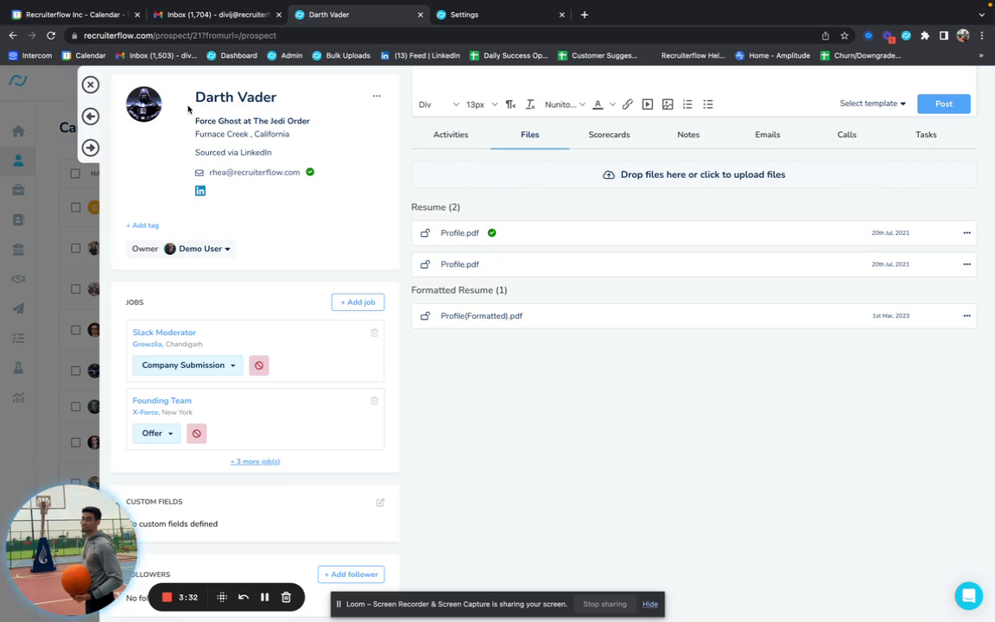
Prepare a client submission for the Customer Success Associate job with only Profile(Formatted).pdf attached, and leave it unsent.
click(377, 96)
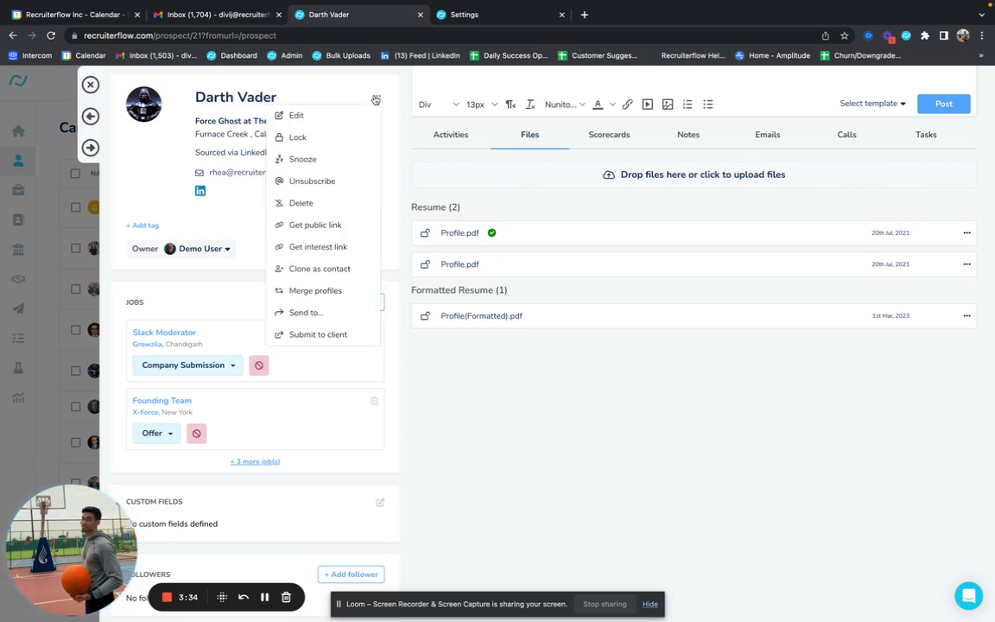
click(308, 335)
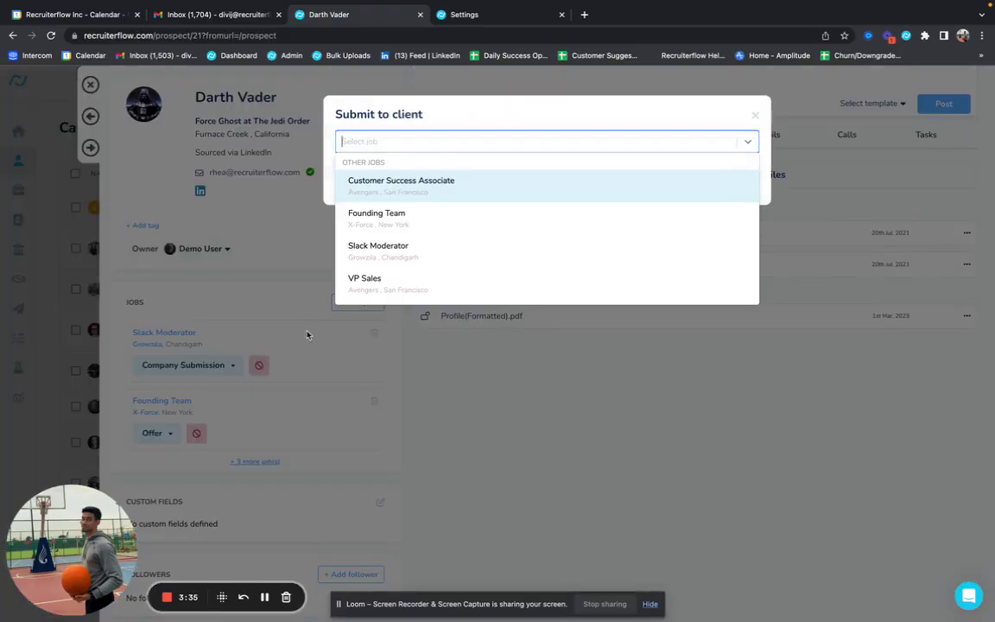
click(393, 193)
click(393, 192)
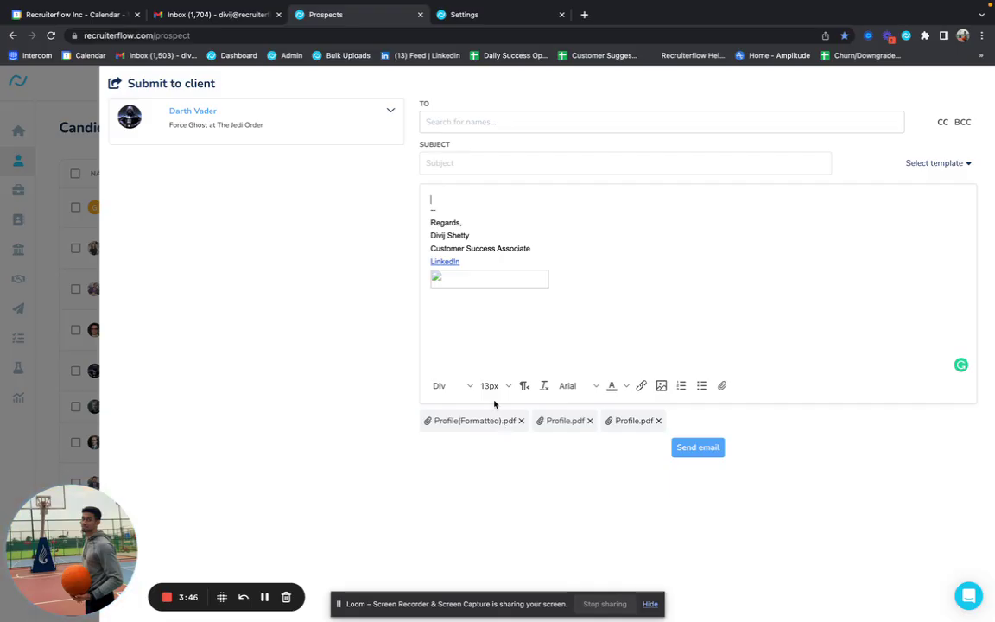
click(590, 421)
click(590, 420)
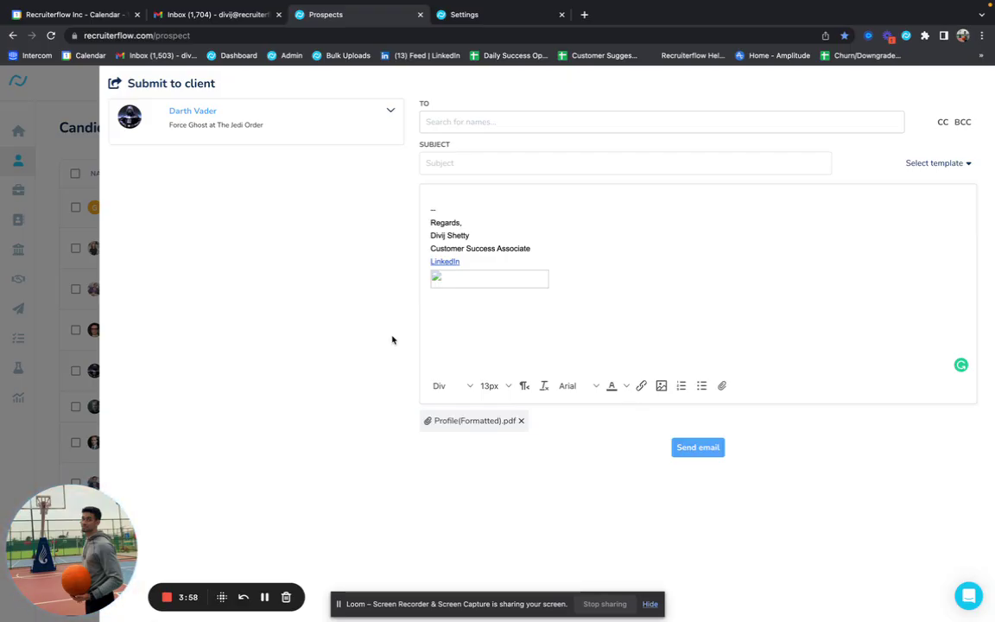
click(55, 180)
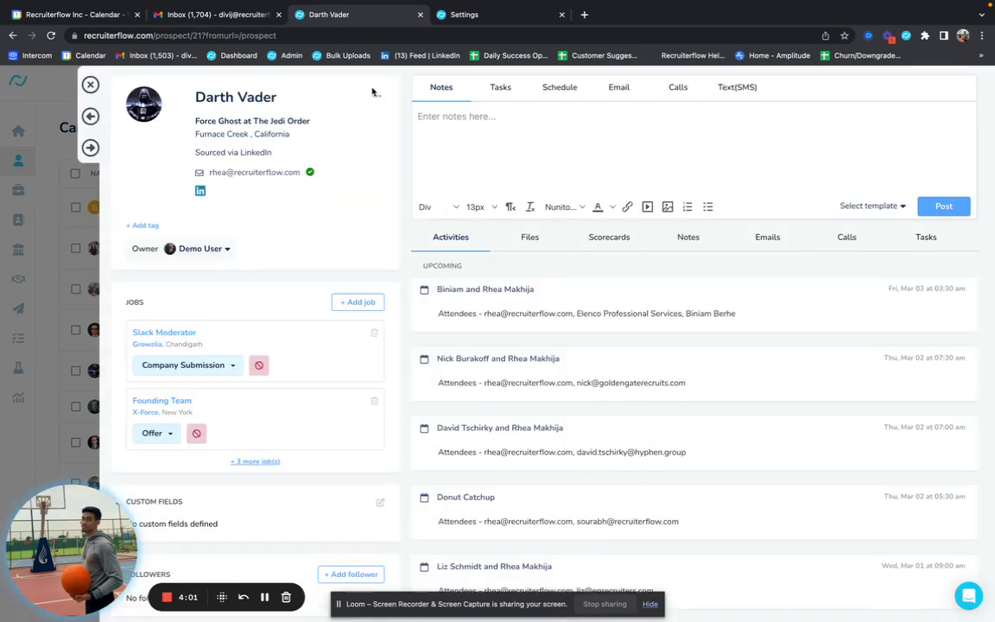
Copy the candidate's public link and open it in a new browser tab to view the shared files.
click(376, 96)
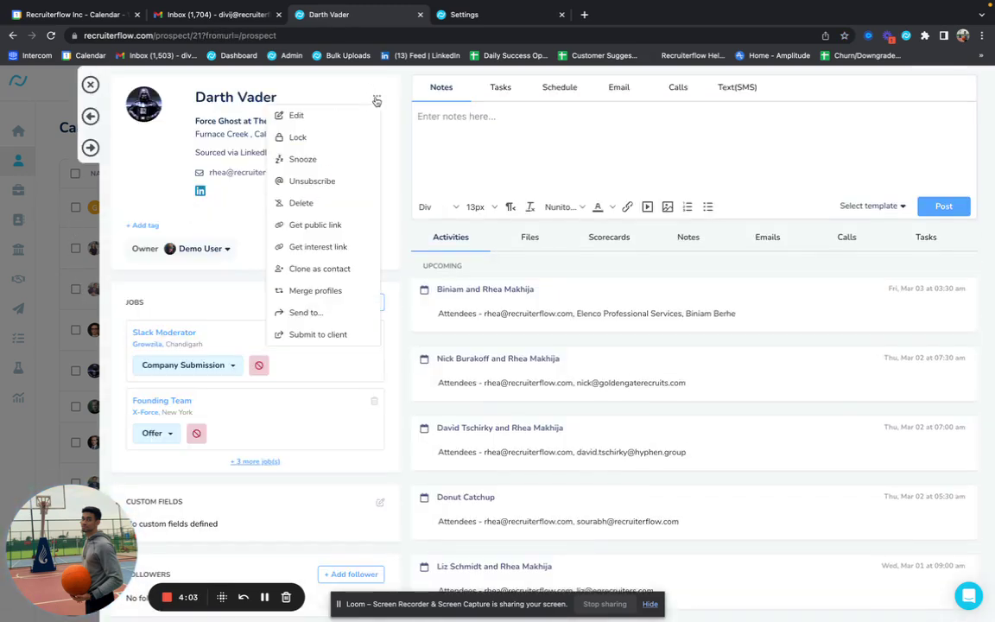
click(318, 224)
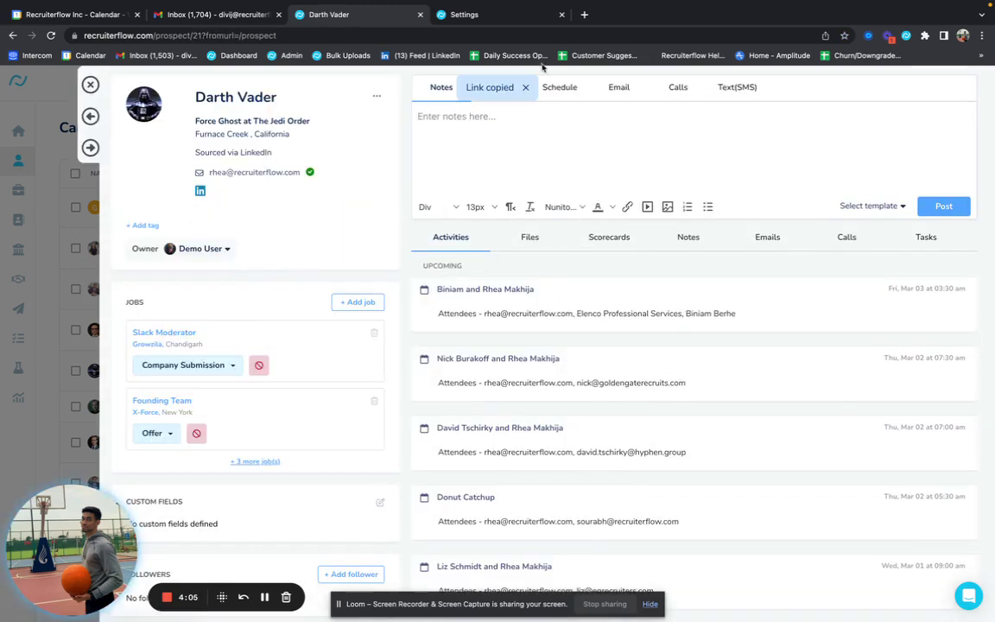
click(584, 15)
key(ctrl+v)
key(Return)
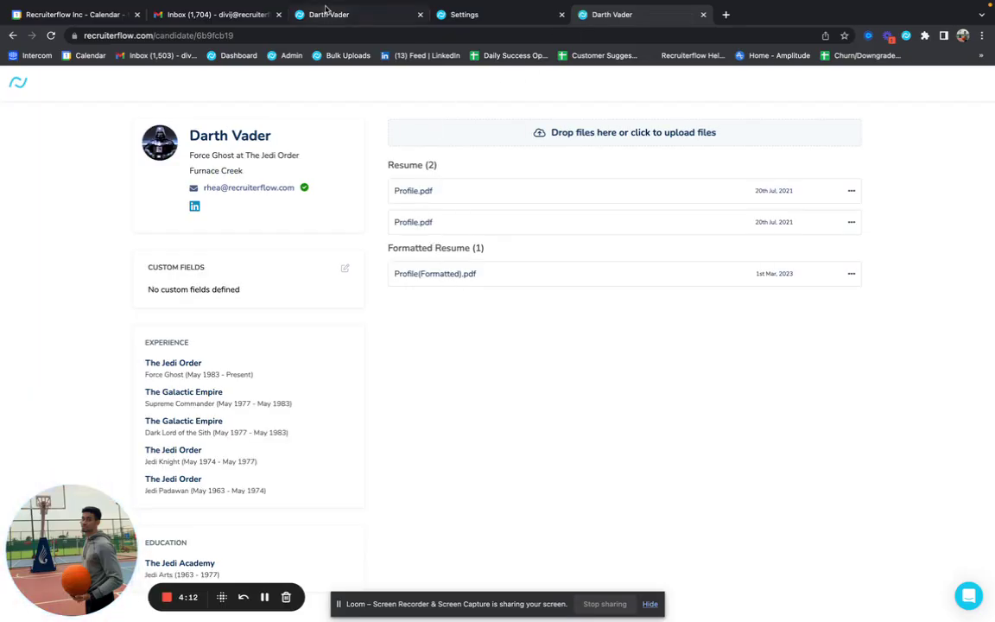
click(298, 13)
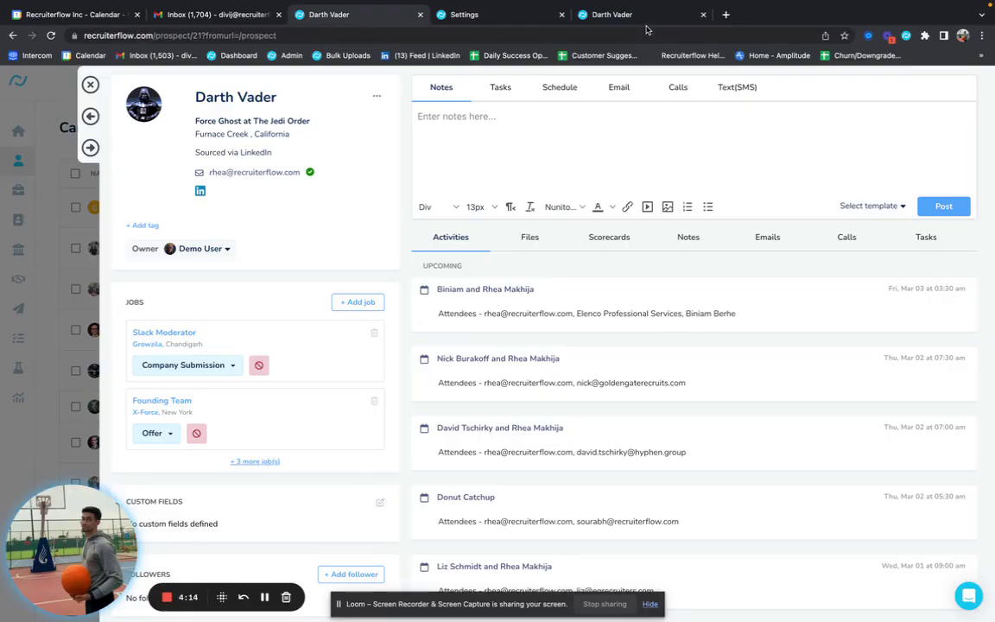
click(583, 17)
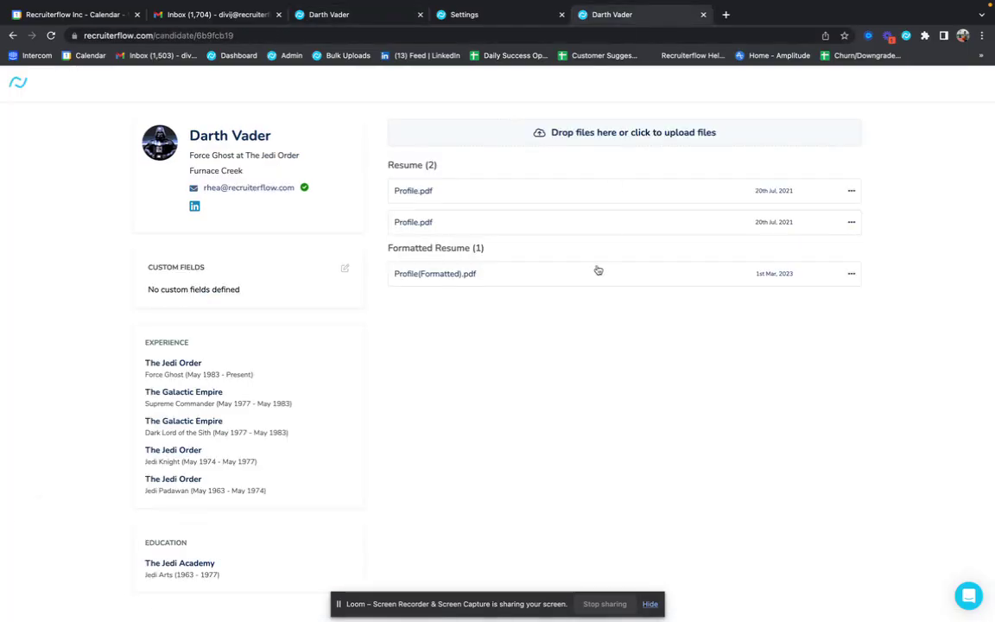
Return to the candidate's files and make Profile(Formatted).pdf internal.
click(352, 14)
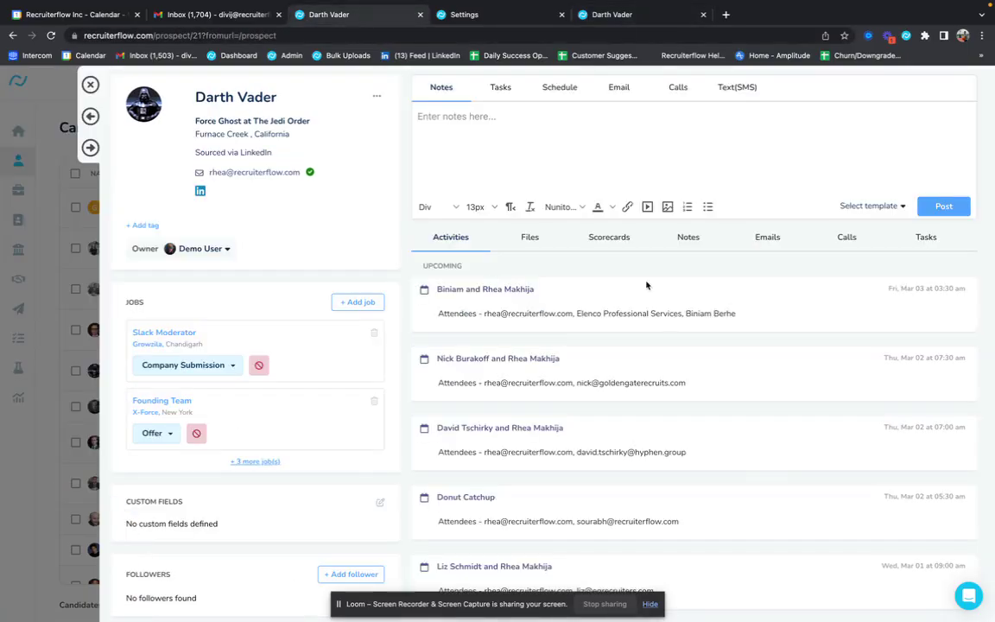
click(531, 241)
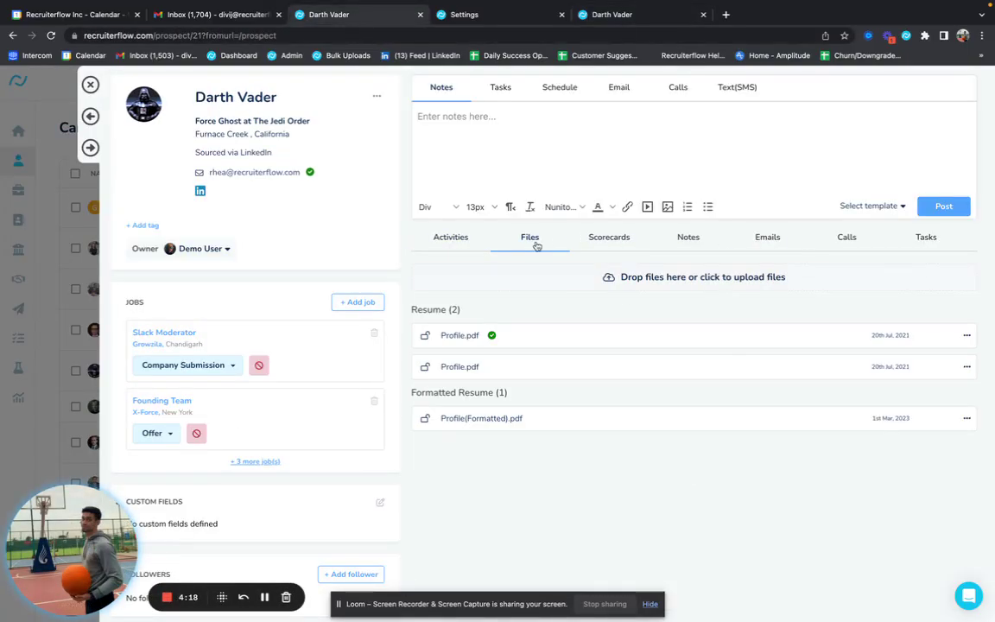
click(967, 418)
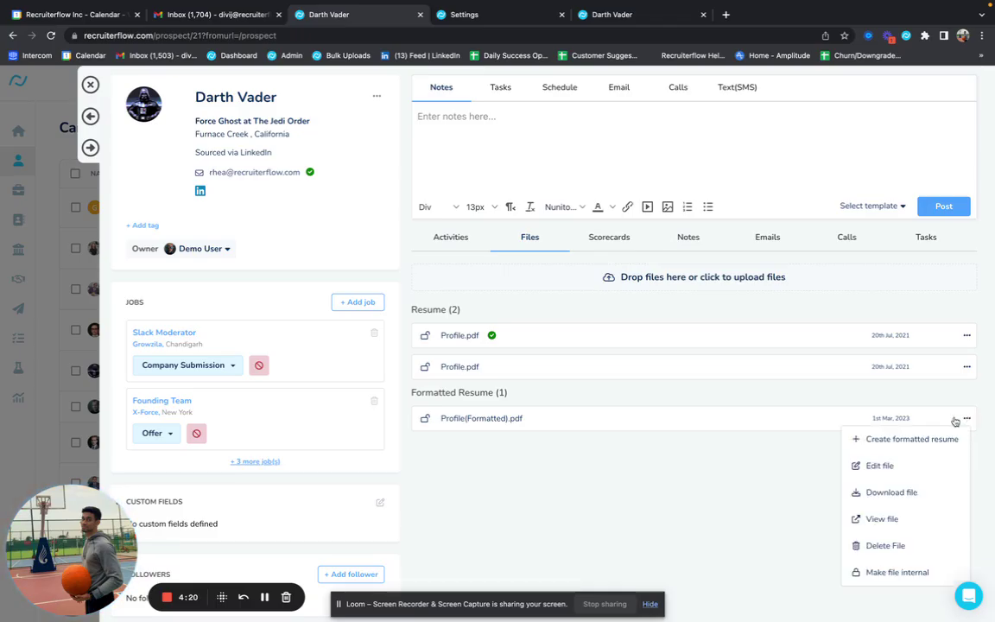
click(879, 582)
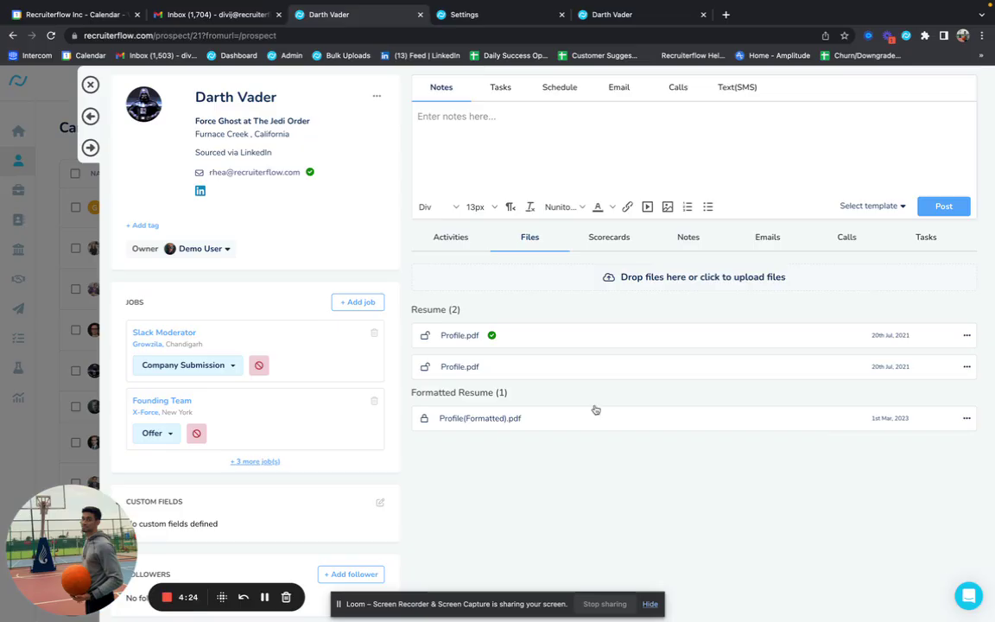
Reload the candidate's public page to check which files are shared, and return to the candidate's profile.
click(435, 21)
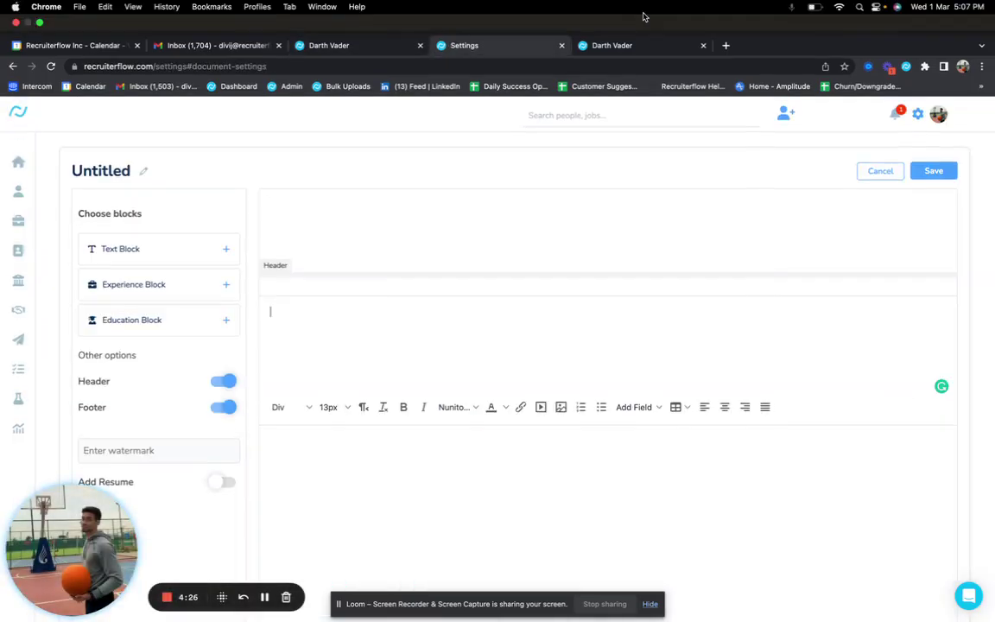
click(635, 47)
click(51, 66)
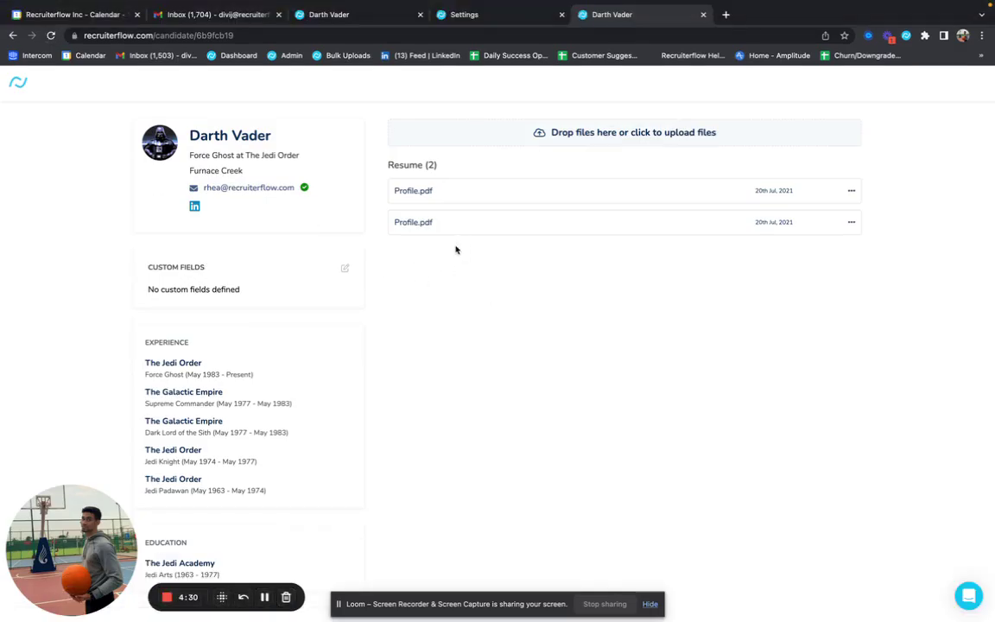
click(326, 15)
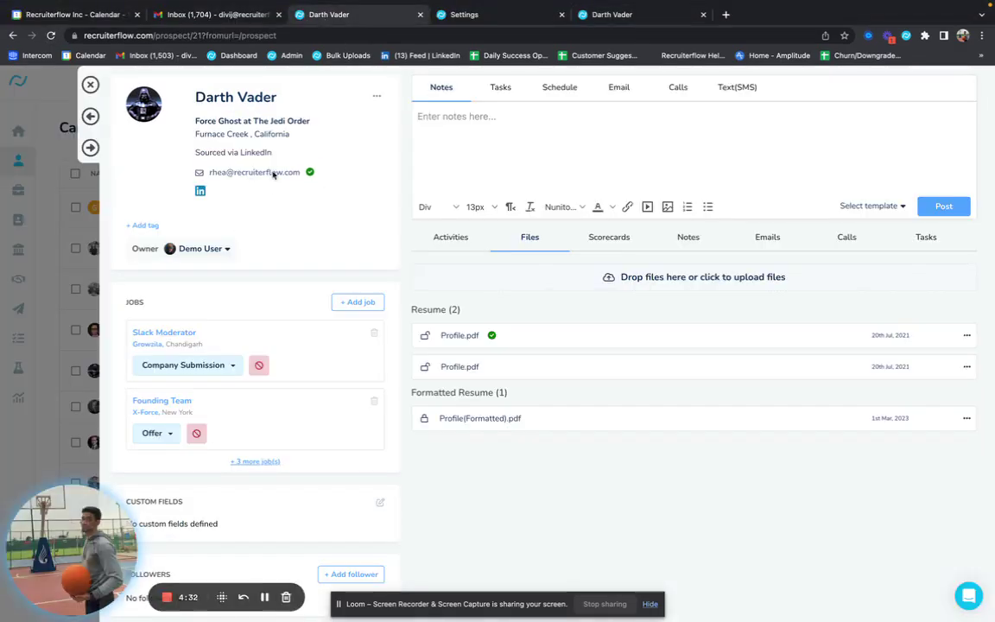